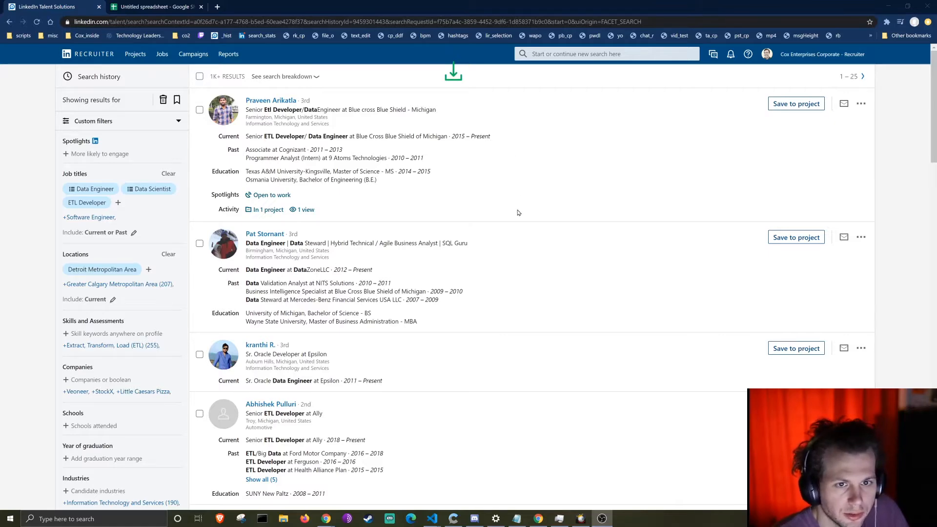
Step: Open the extension's Download Table Options for the results and resize the panel to reveal every export field
scroll(519, 209, "down", 5)
scroll(519, 210, "up", 5)
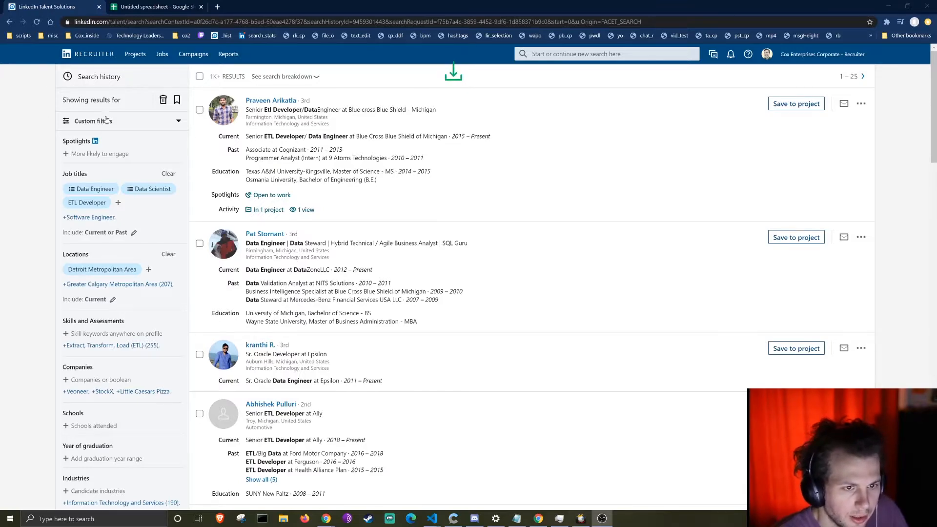
scroll(425, 96, "down", 8)
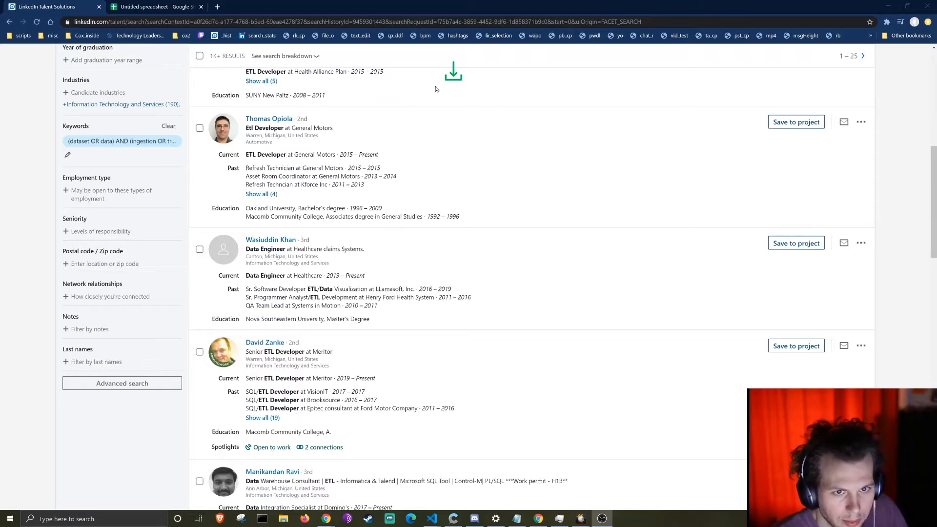
scroll(410, 234, "up", 8)
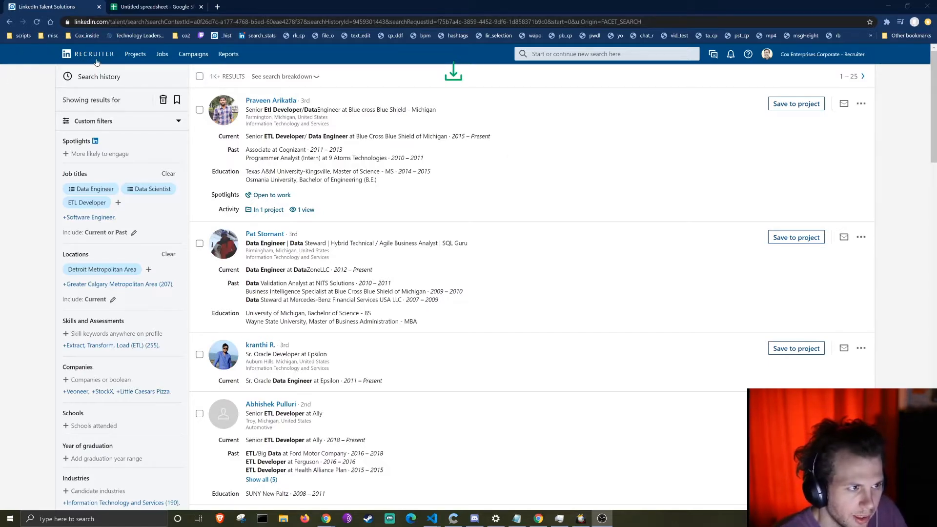
left_click(454, 73)
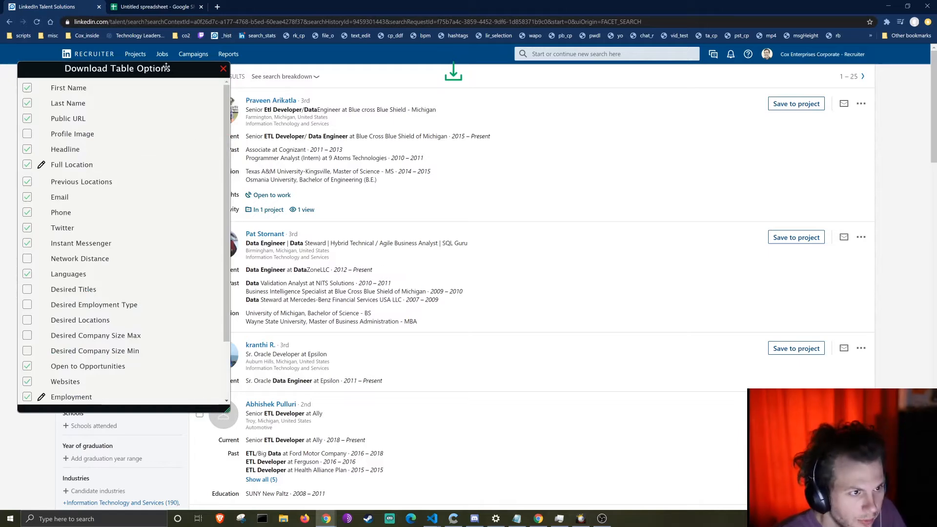
left_click_drag(166, 66, 328, 66)
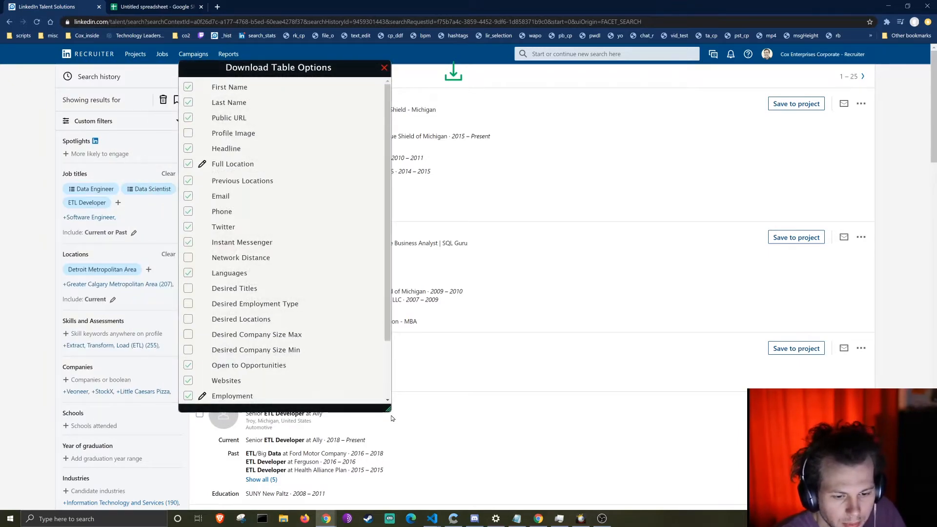
left_click_drag(388, 410, 477, 502)
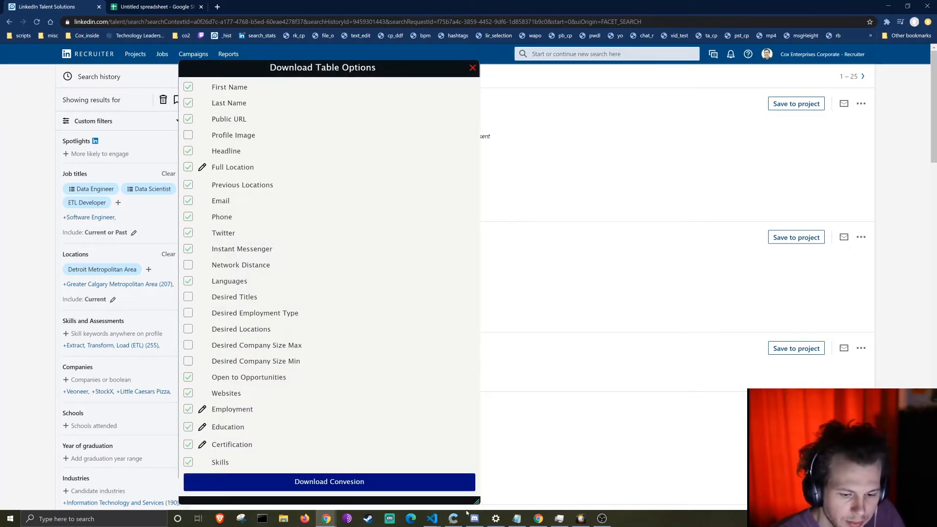
left_click_drag(477, 502, 447, 357)
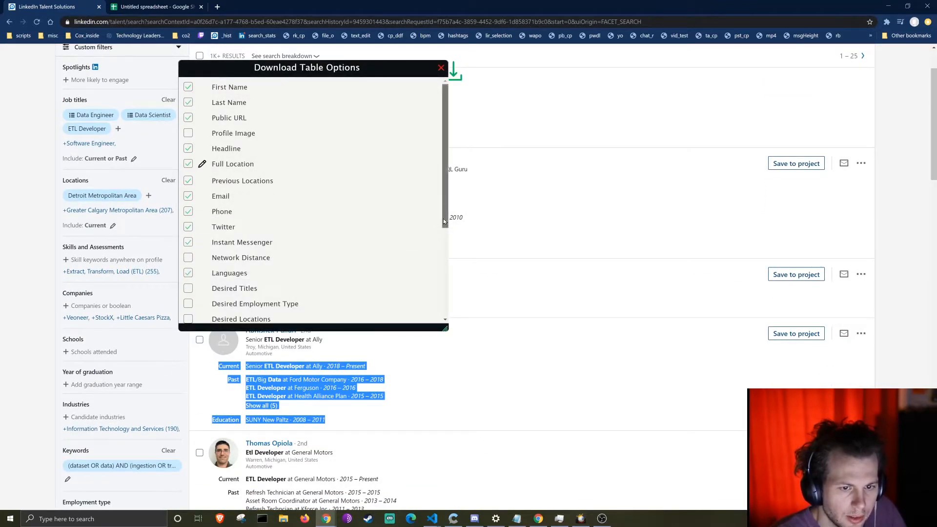
scroll(253, 164, "down", 3)
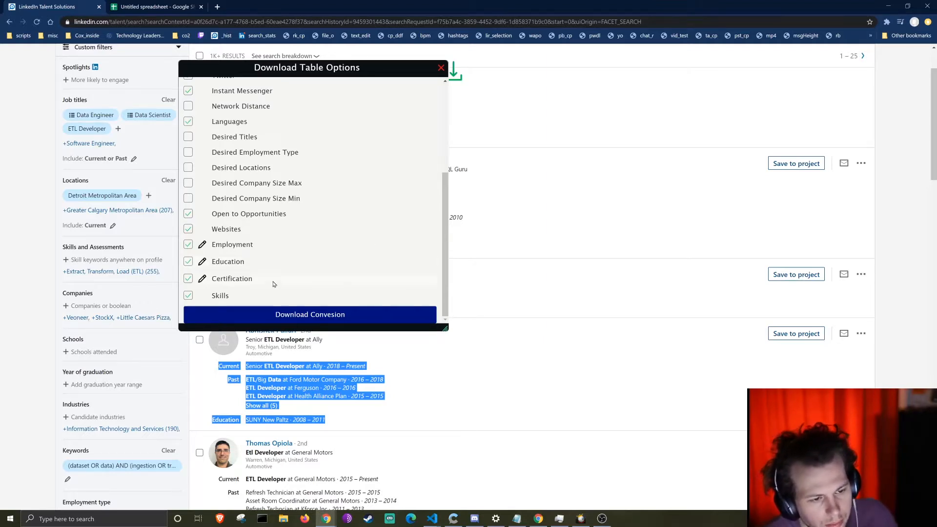
Step: Include the Desired Titles, Employment Type, Locations and Company Size Min/Max columns in the export
left_click(188, 245)
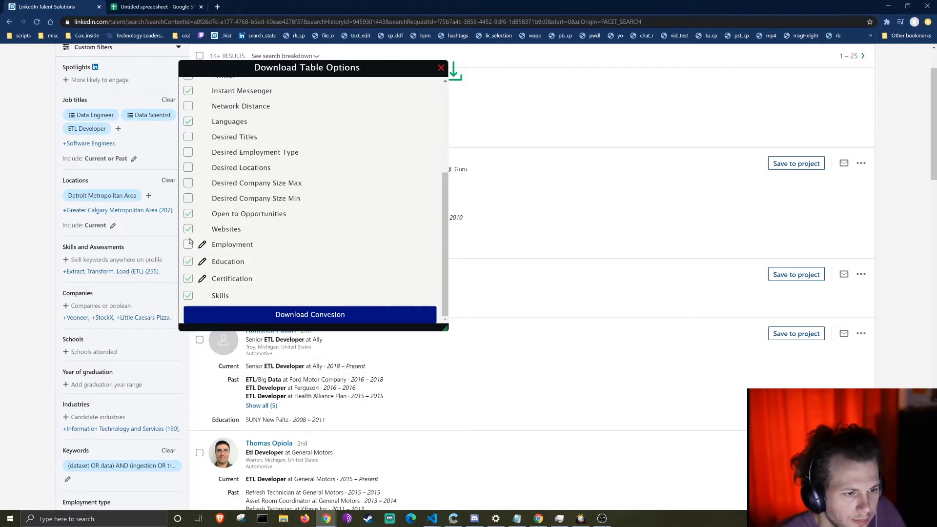
left_click(187, 248)
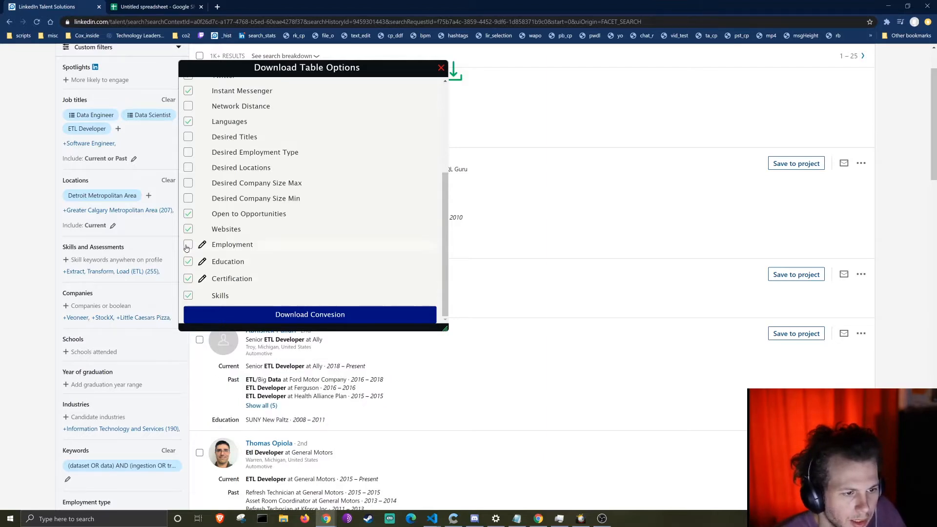
left_click(188, 199)
left_click(189, 184)
left_click(188, 169)
left_click(189, 152)
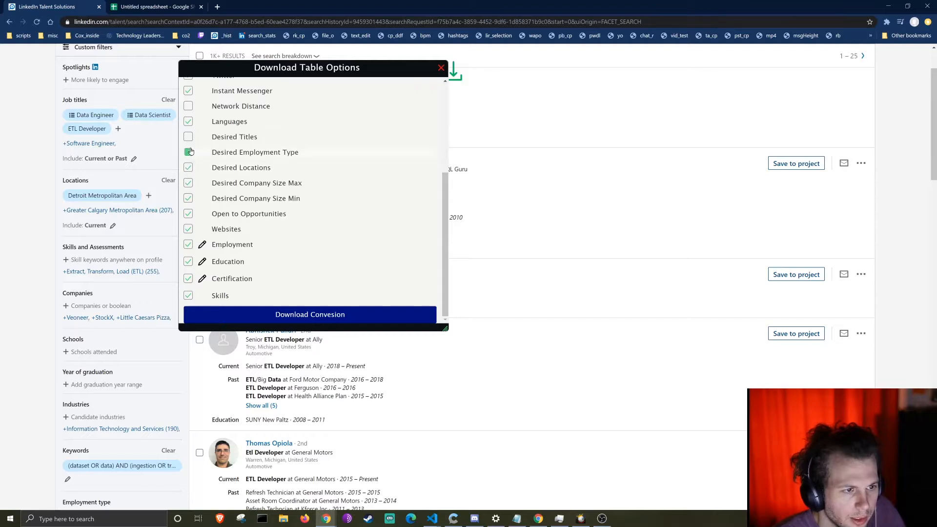
left_click(187, 136)
Step: Add Network Distance to the export and open the Employment sub-section options
scroll(228, 238, "up", 3)
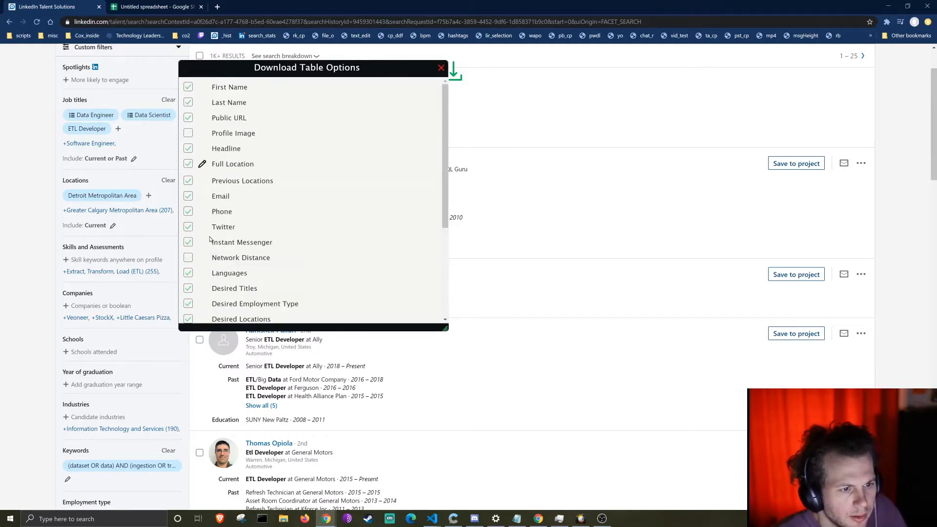
left_click(189, 257)
scroll(188, 253, "down", 3)
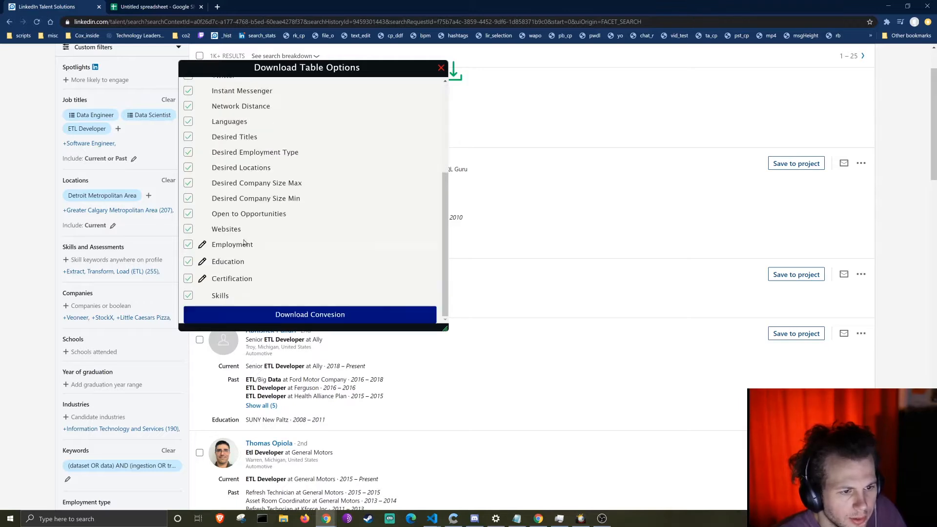
left_click(202, 242)
scroll(274, 248, "down", 5)
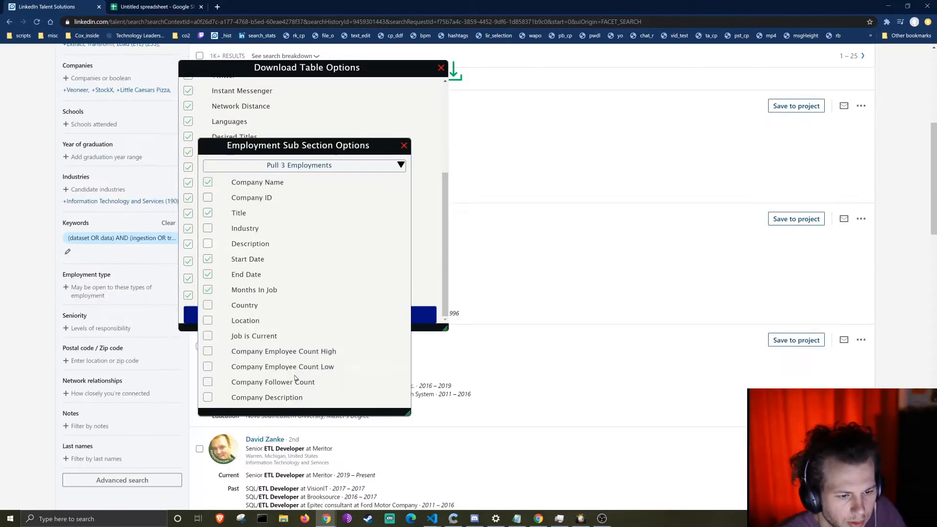
Step: Tick industry, description, location, Job is Current, company description, follower and employee-count fields in employment details
left_click(208, 398)
left_click(208, 382)
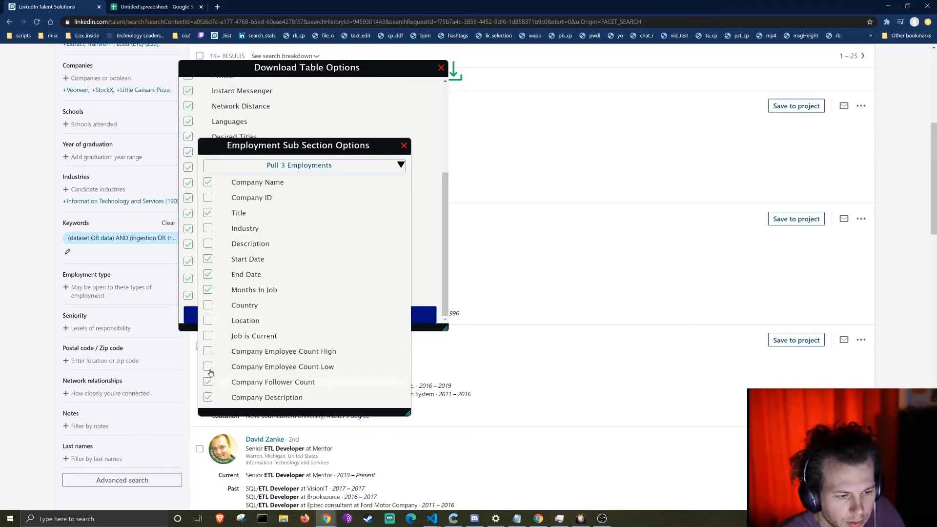
left_click(208, 367)
left_click(208, 351)
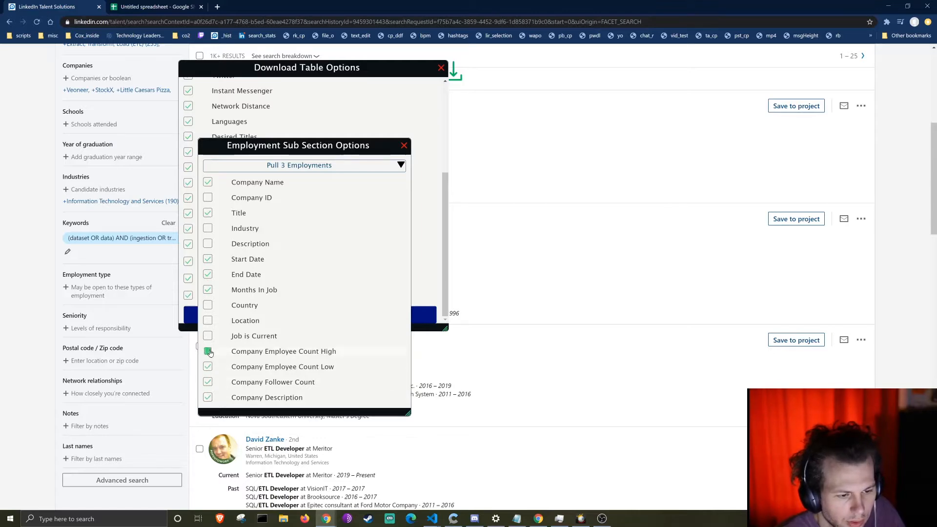
left_click(208, 337)
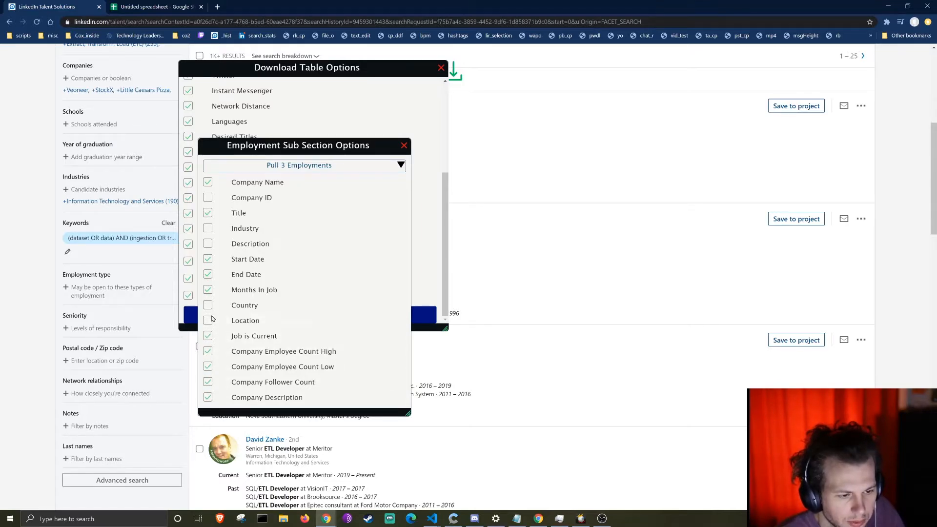
left_click(207, 321)
left_click(208, 244)
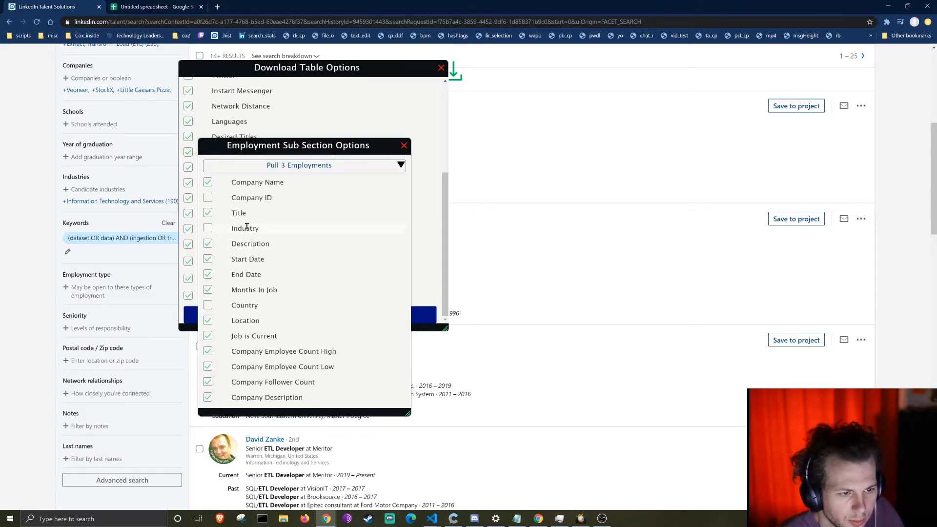
left_click(208, 229)
Step: Pull only 1 employment per candidate and close the employment options
left_click(309, 168)
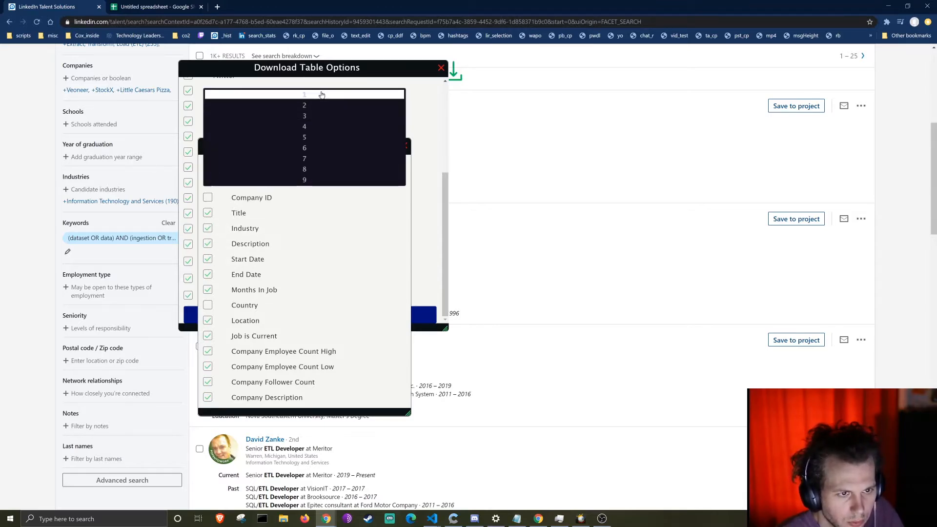
left_click(302, 98)
left_click(405, 146)
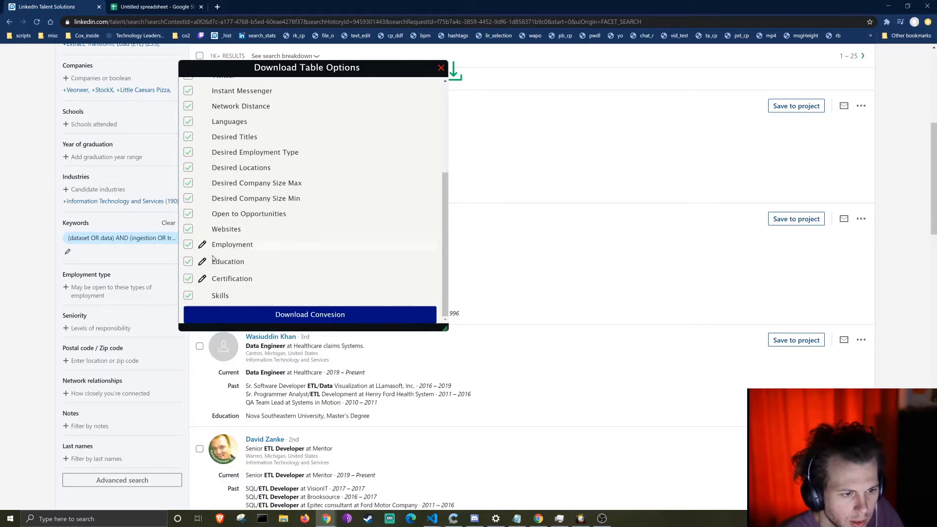
Step: Exclude Education and Certification, then download the results as a TSV
left_click(189, 262)
left_click(188, 279)
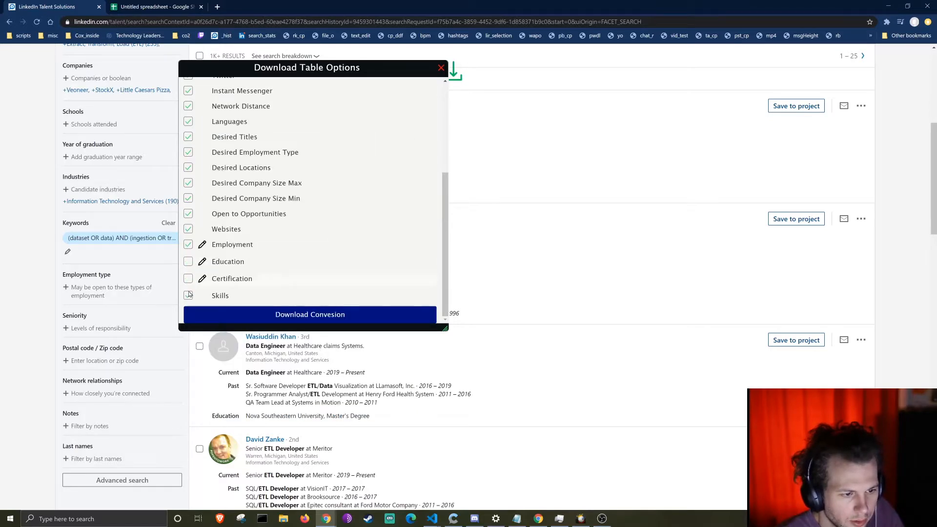
left_click(337, 315)
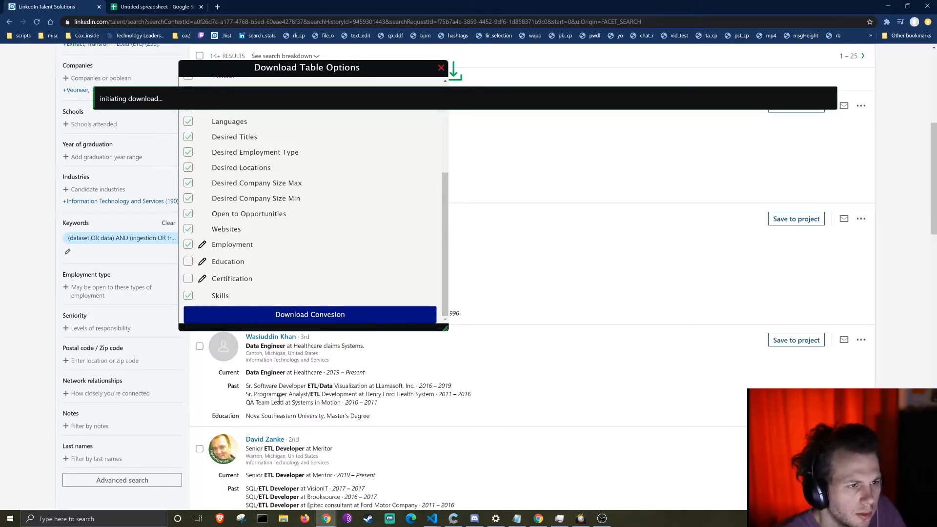
scroll(280, 399, "up", 4)
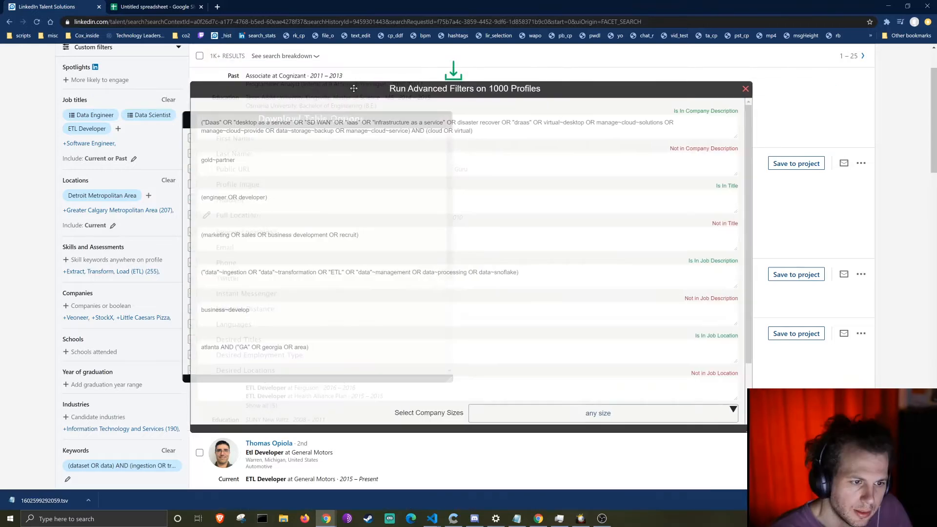
left_click_drag(354, 89, 346, 88)
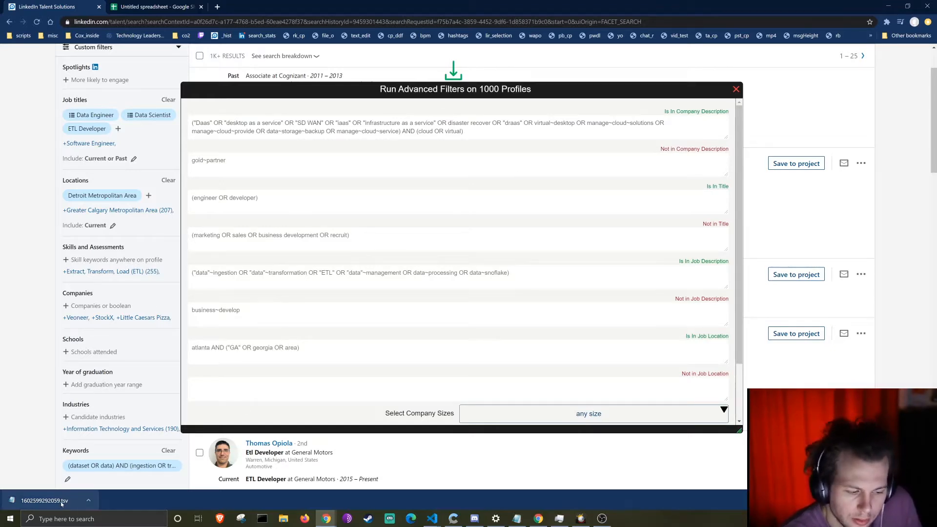
Step: Import 1602599292059.tsv into the untitled spreadsheet with Tab separators, then return to LinkedIn Recruiter
left_click(154, 7)
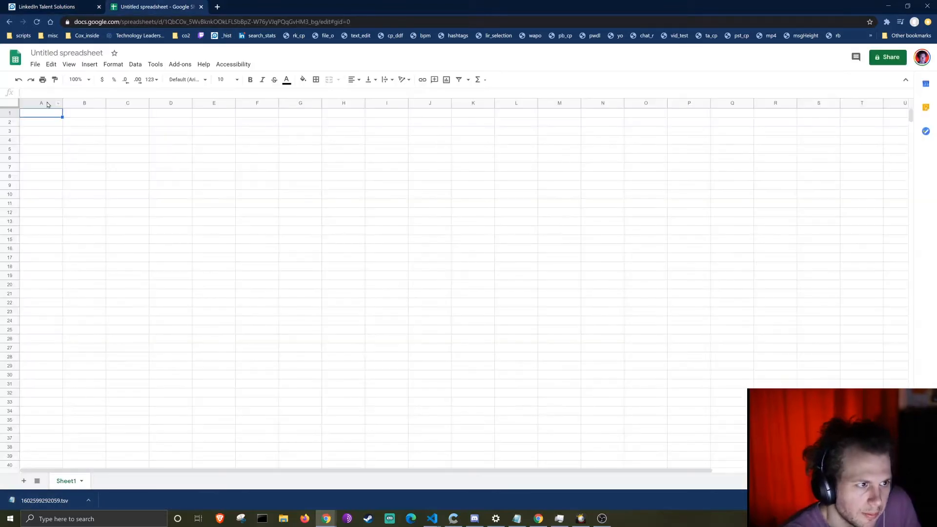
left_click(35, 64)
left_click(59, 131)
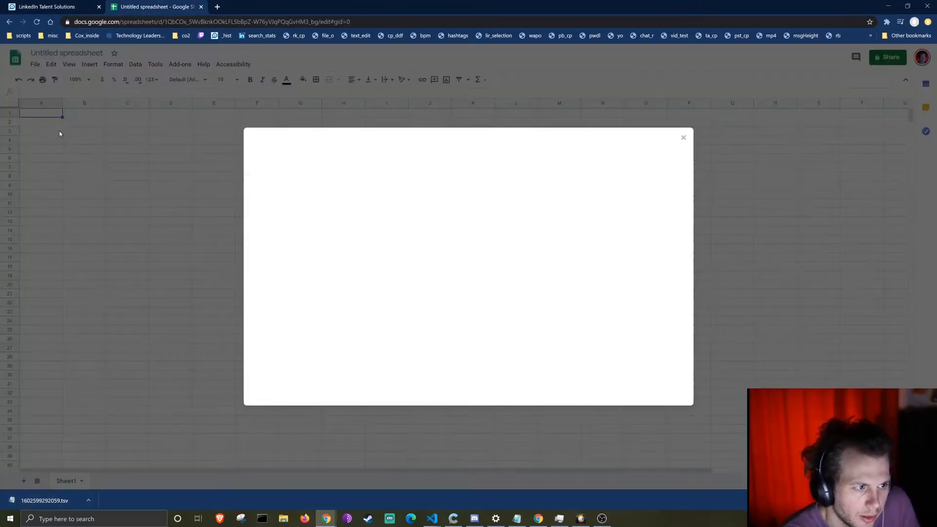
left_click(401, 162)
left_click_drag(44, 500, 504, 215)
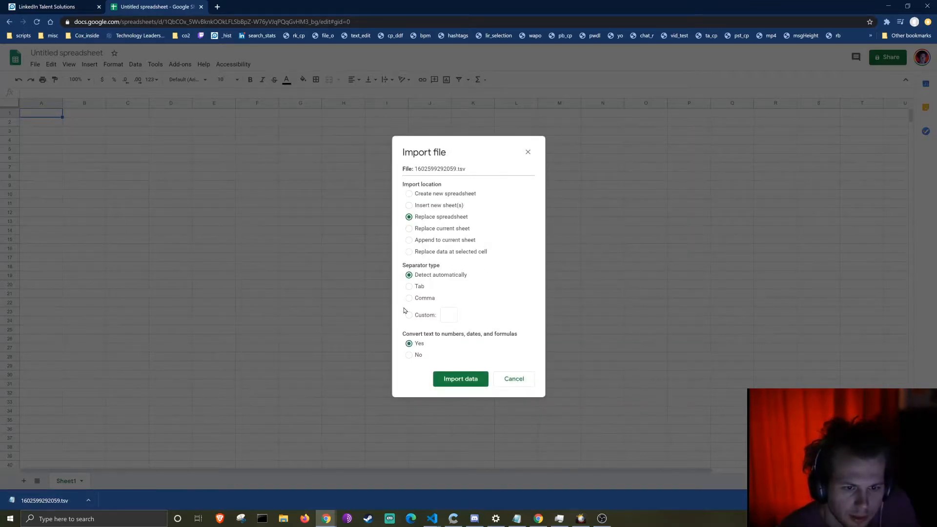
left_click(418, 292)
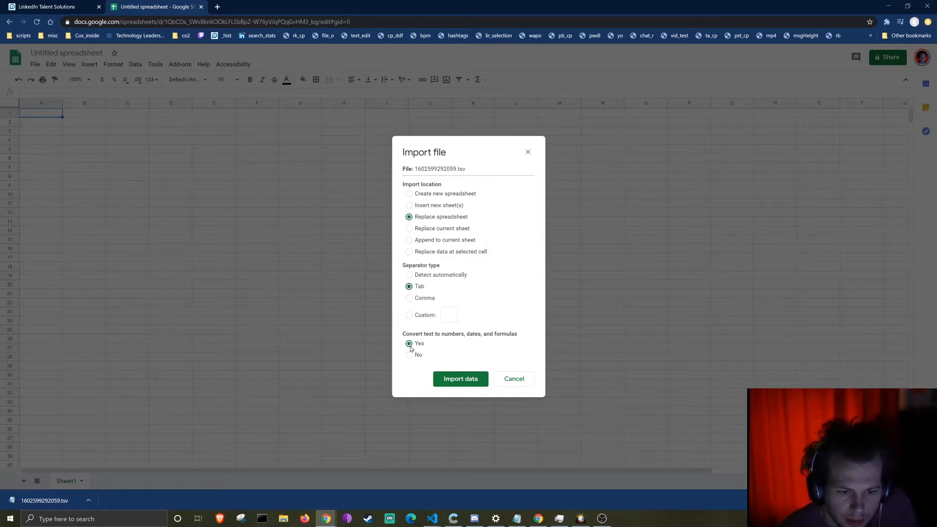
left_click(466, 380)
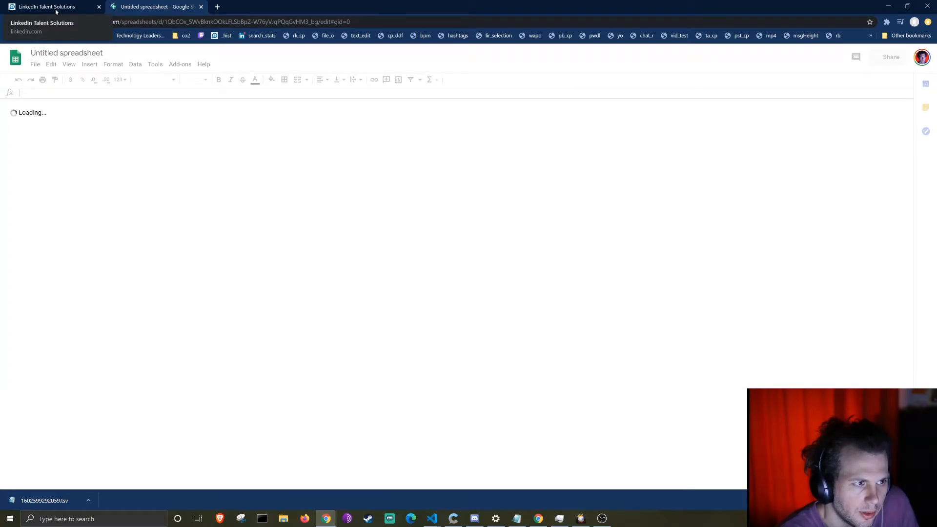
left_click(55, 9)
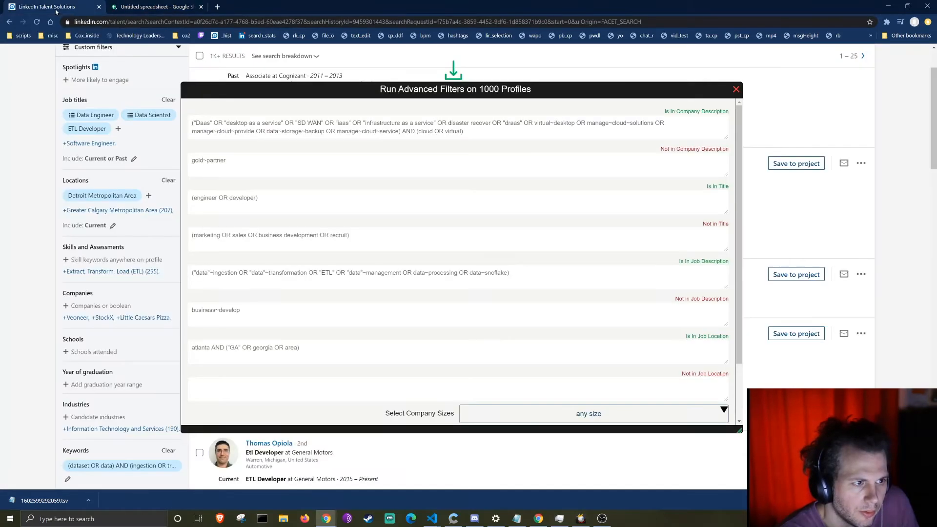
left_click(342, 126)
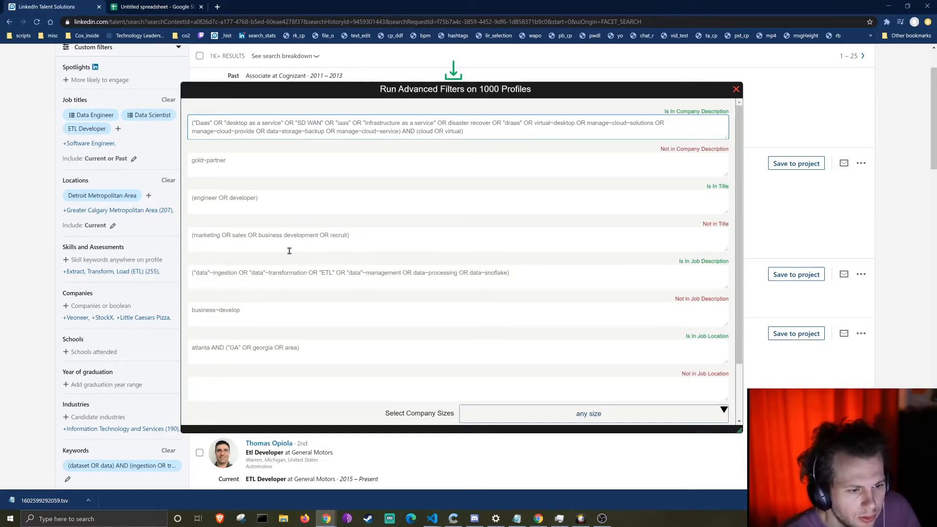
left_click(265, 276)
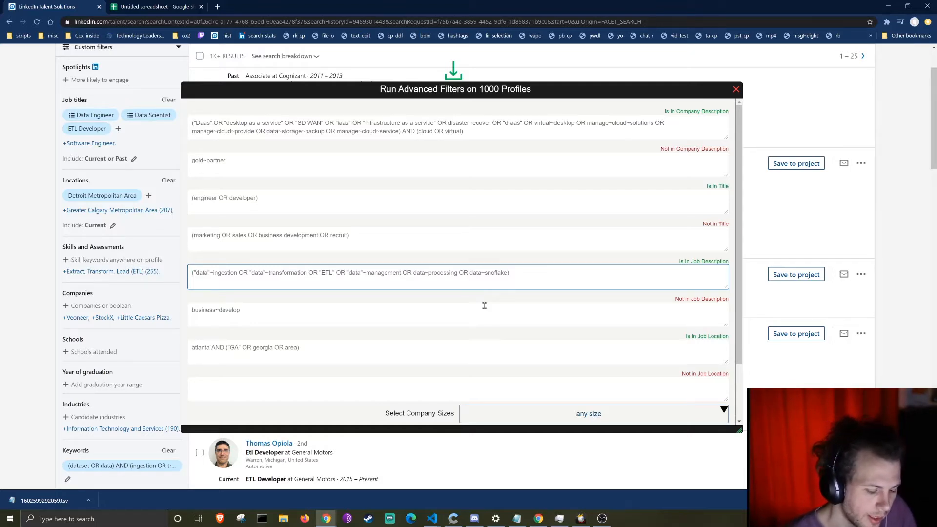
Step: Rewrite the Is In Job Description query so it begins with "Data"~
key("ctrl+a")
type("a")
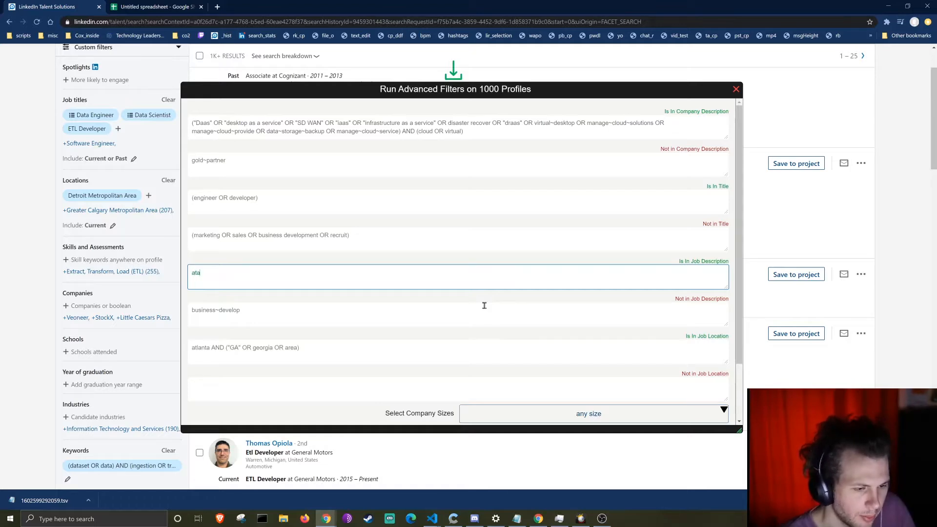
type("D")
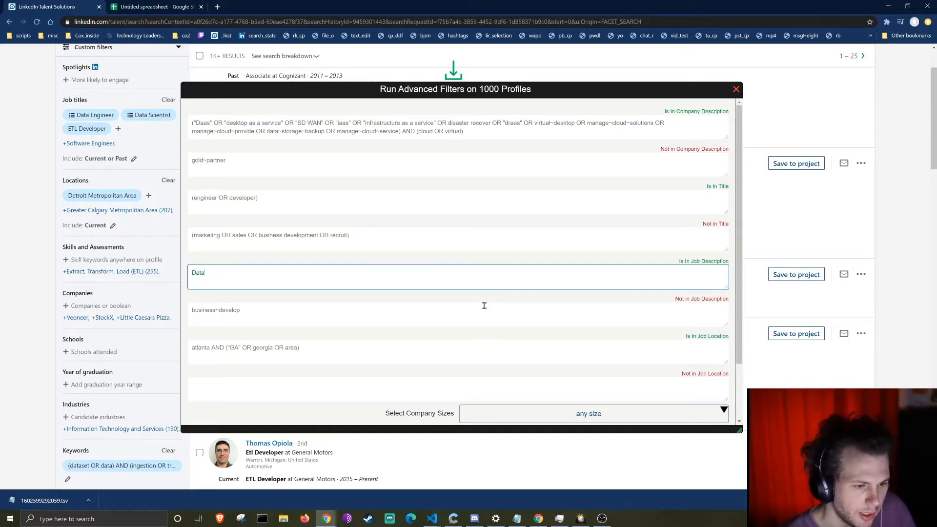
key("ctrl+a")
key("Right")
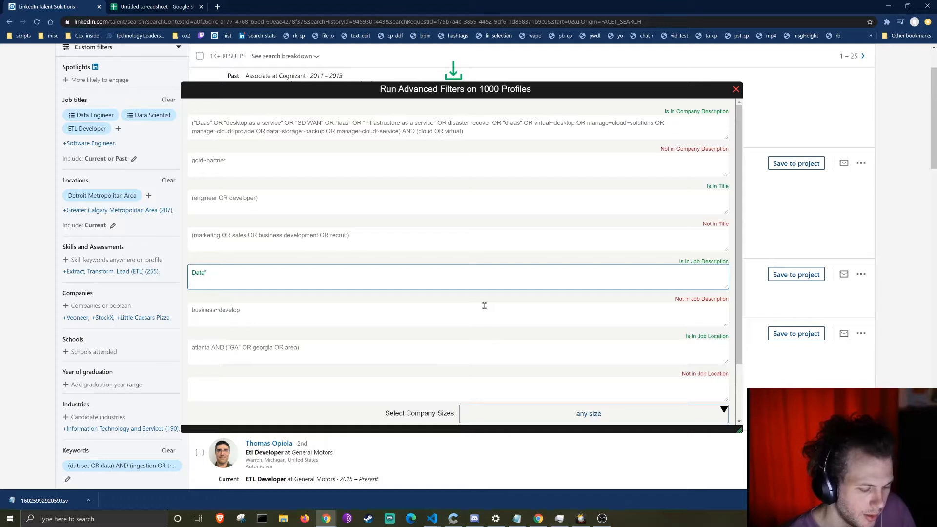
type("\"")
key("Home")
type("\"")
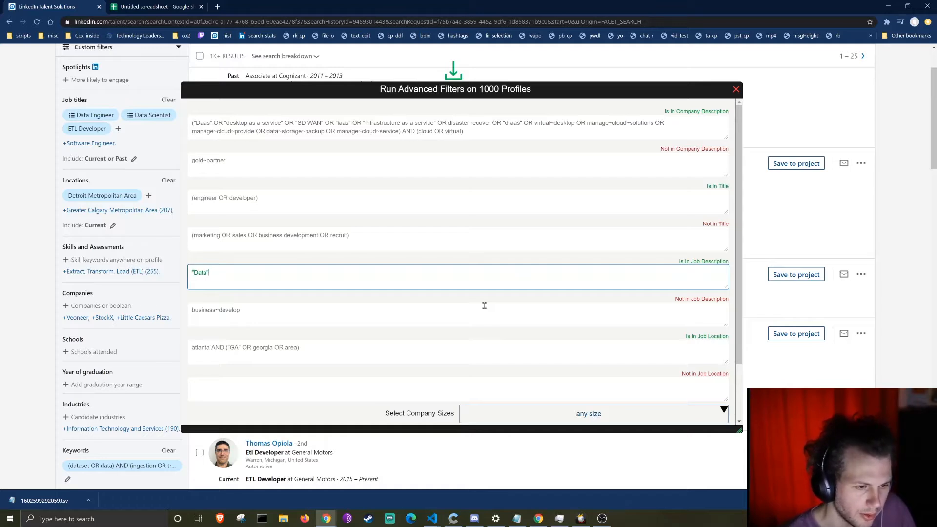
type("~")
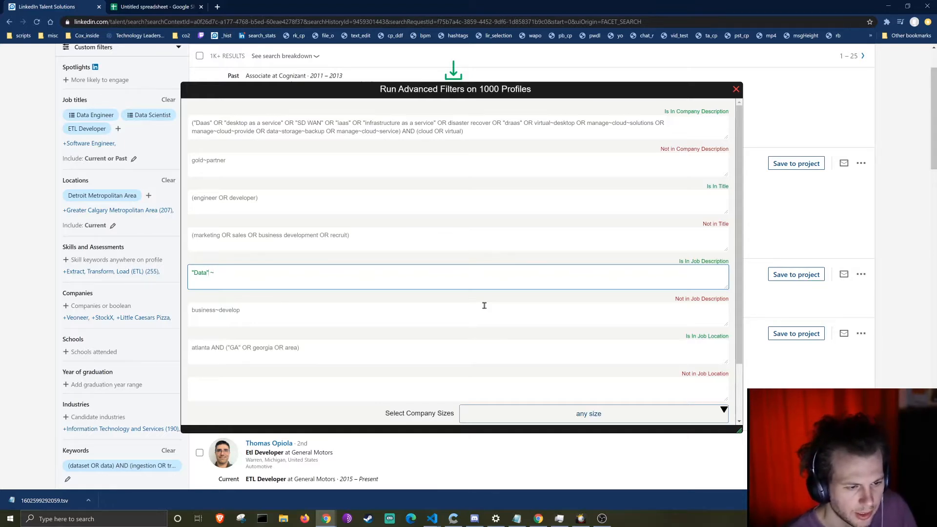
key("Right")
key("Right")
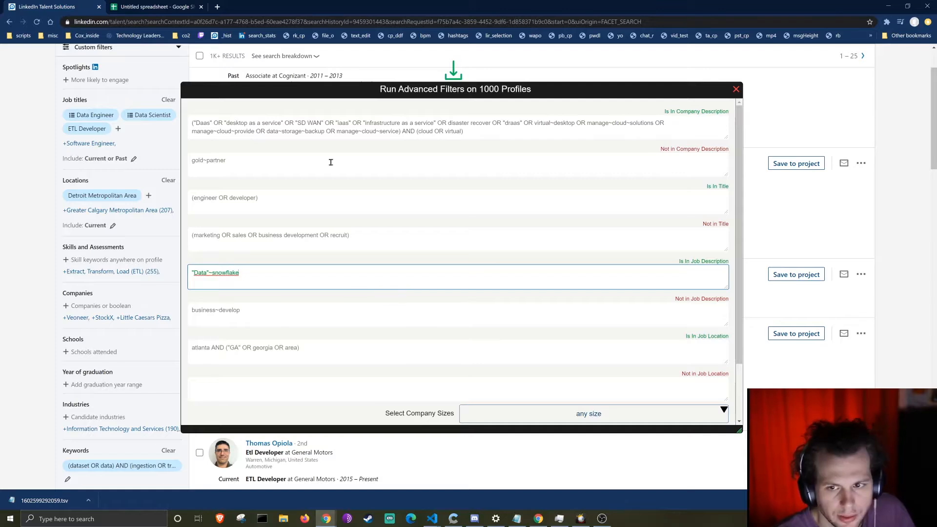
left_click(350, 197)
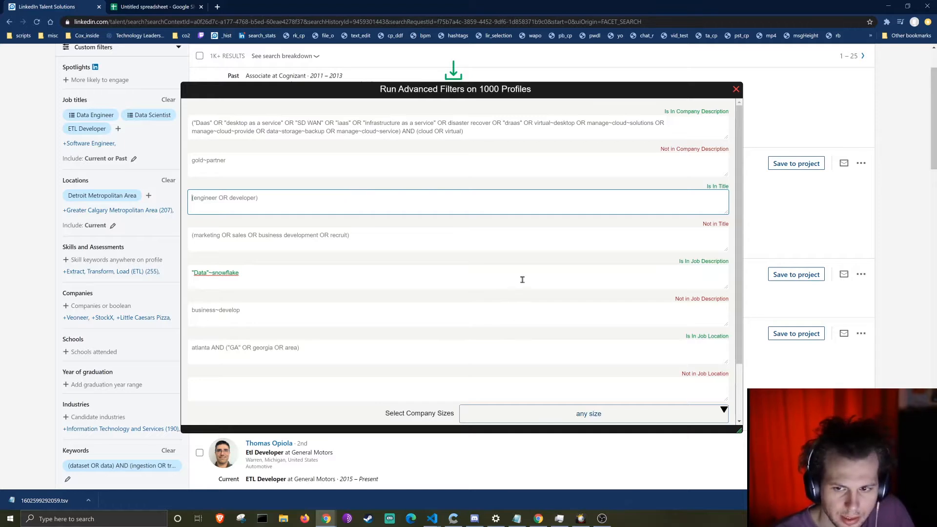
left_click(555, 122)
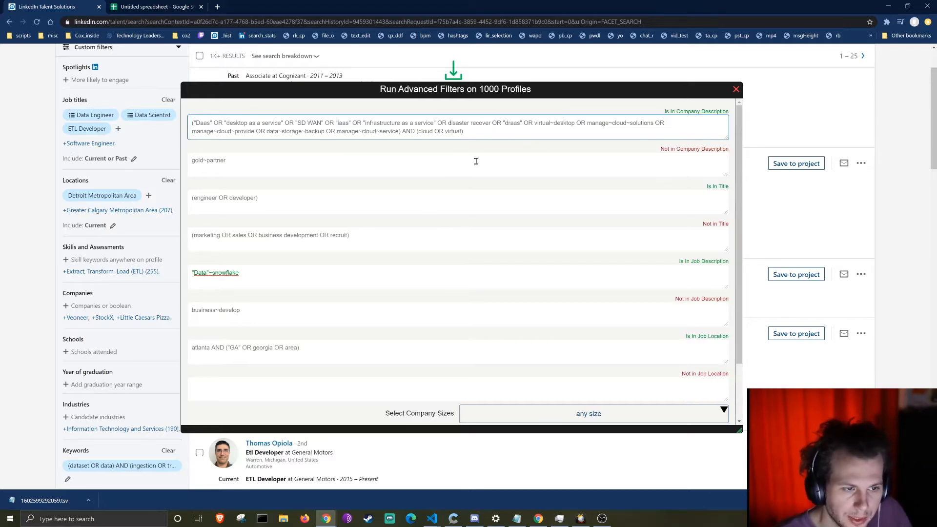
left_click(441, 162)
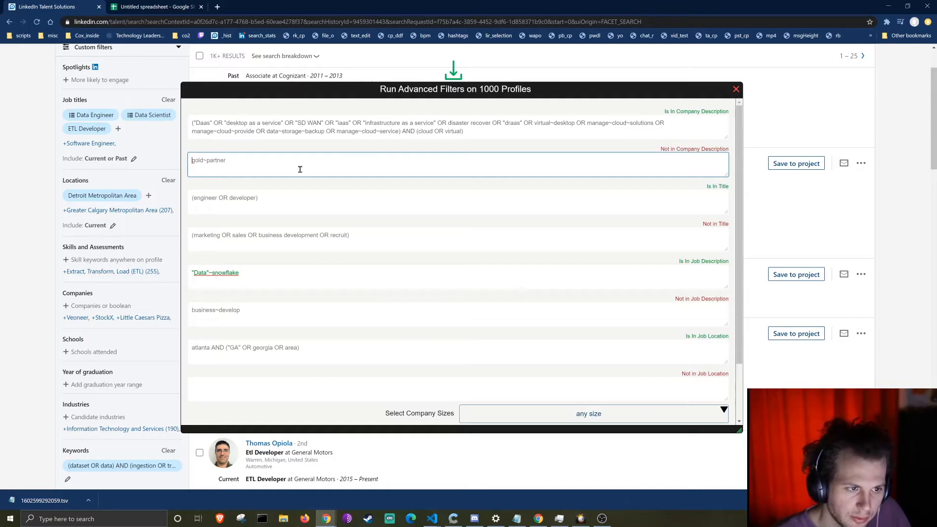
left_click(548, 132)
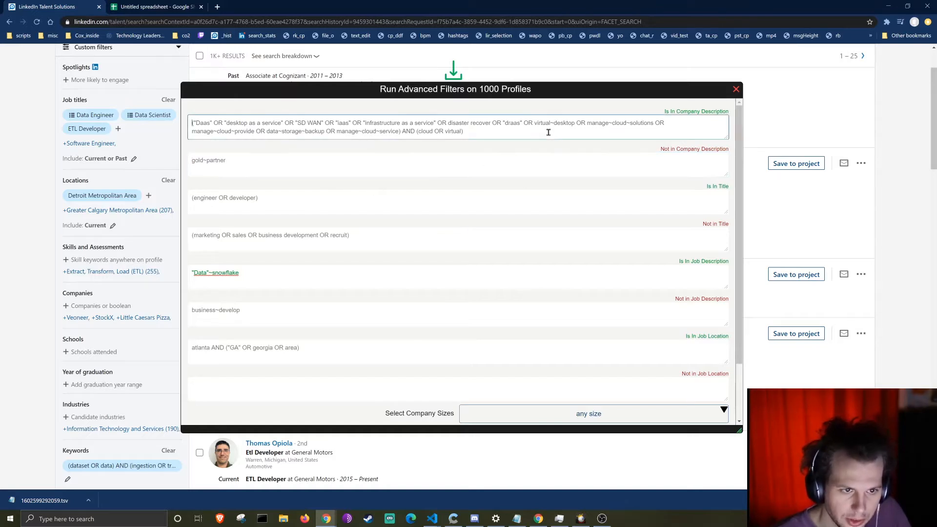
left_click(284, 171)
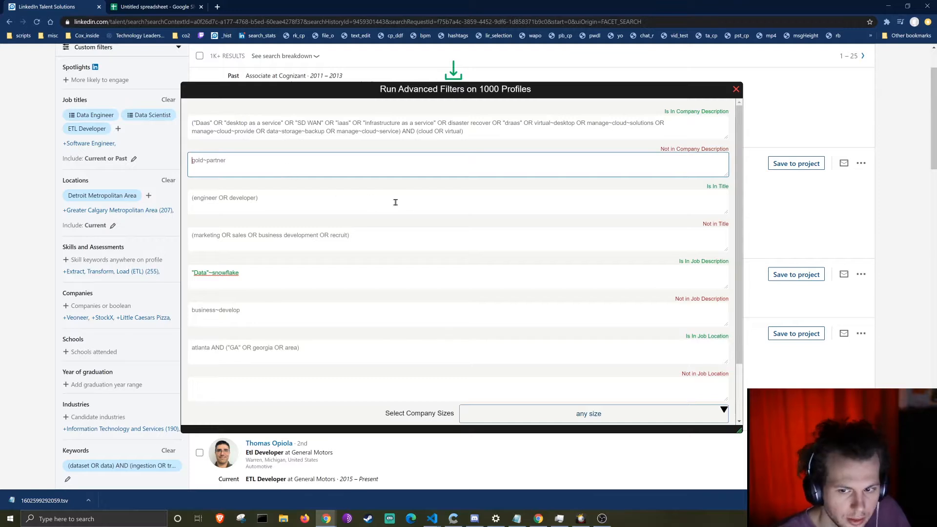
left_click(422, 209)
left_click(569, 127)
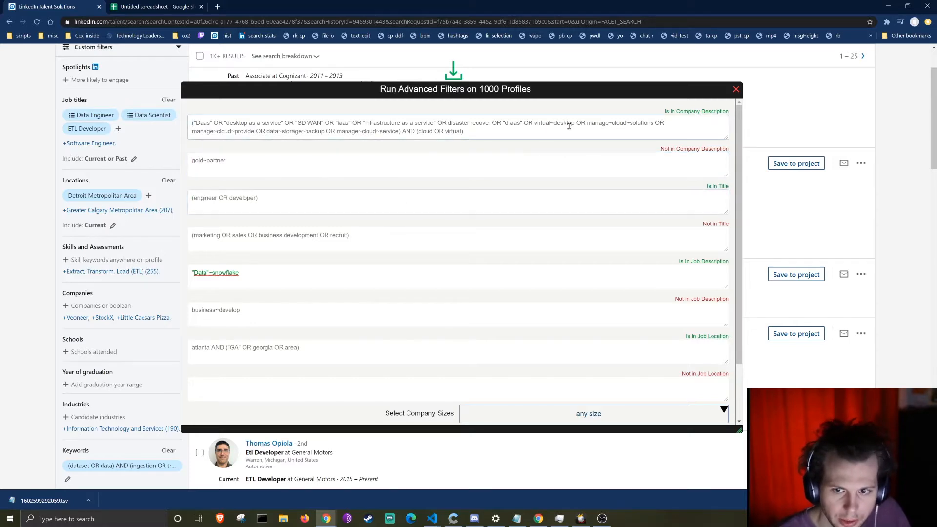
left_click(600, 200)
left_click(623, 286)
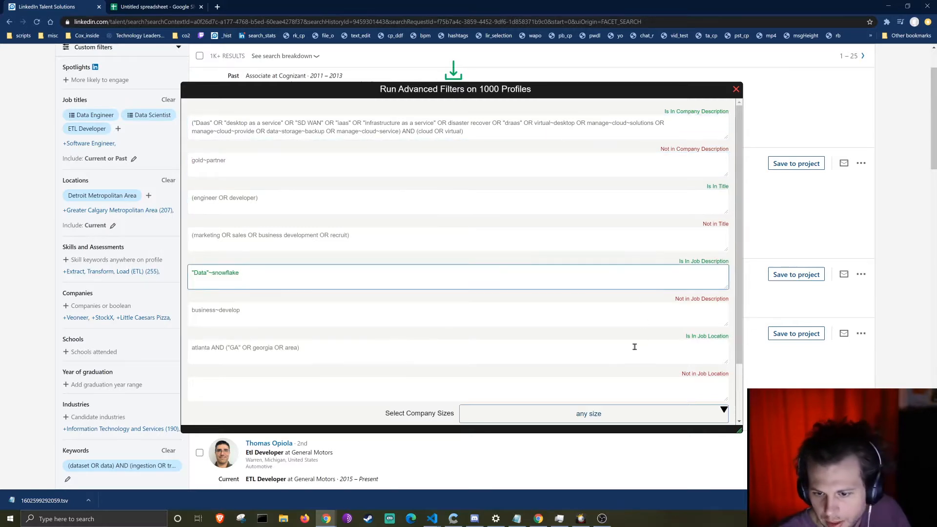
left_click(631, 345)
scroll(610, 290, "down", 2)
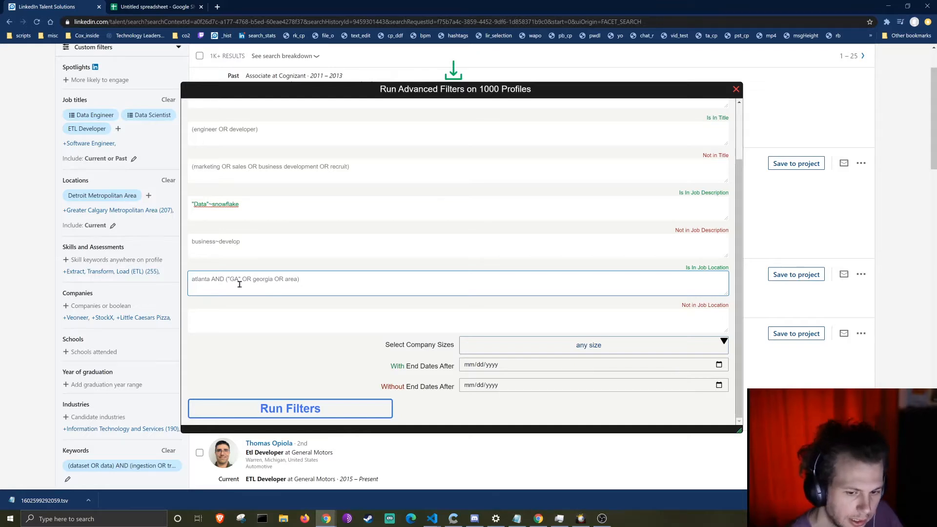
left_click(544, 366)
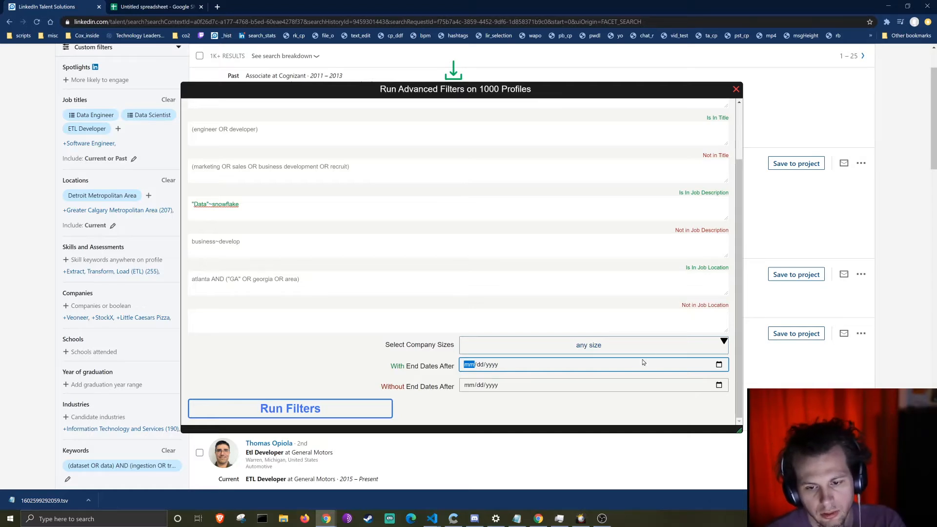
Step: Add 201-500 and 501-1000 company sizes, then remove both to leave any company size
left_click(619, 347)
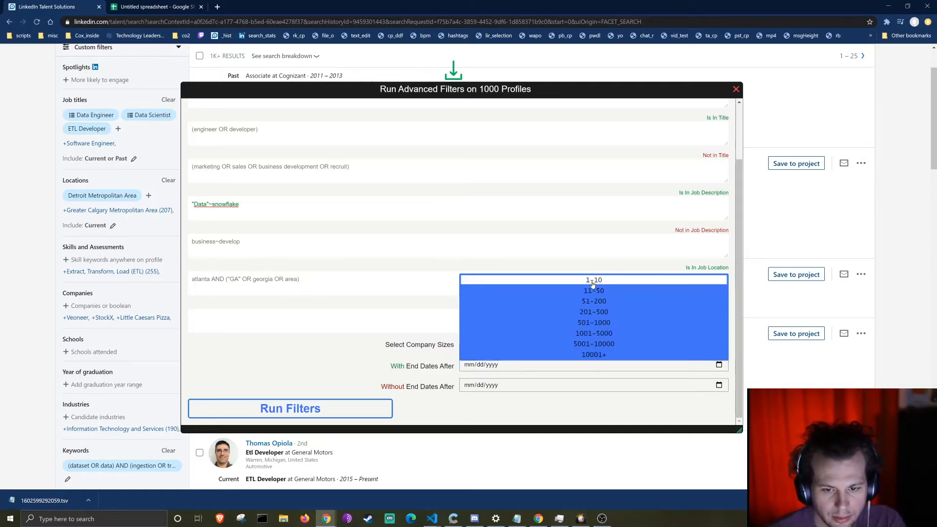
left_click(603, 316, "ctrl")
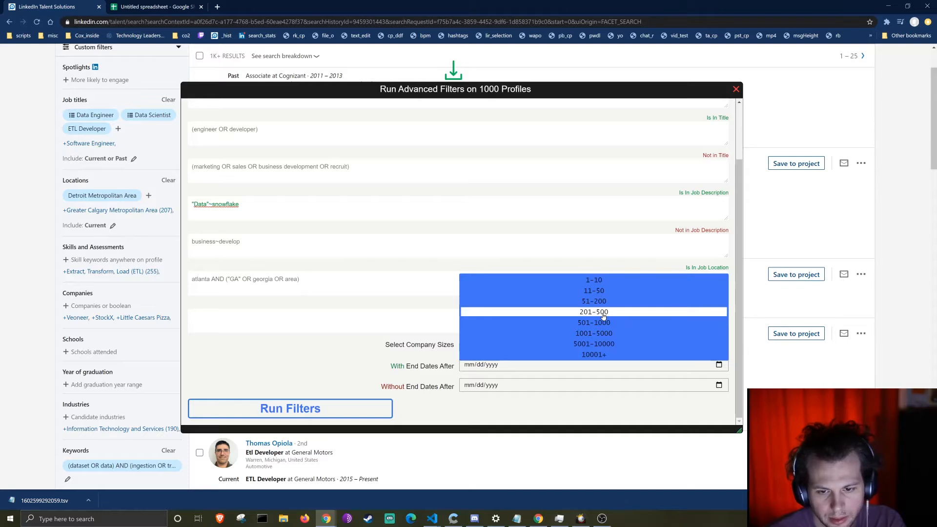
left_click(603, 315)
left_click(592, 345)
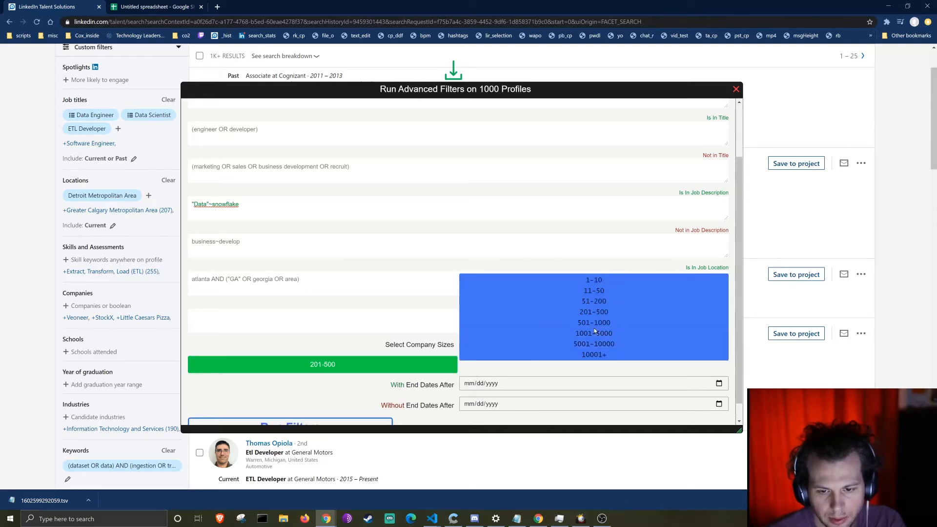
left_click(594, 323)
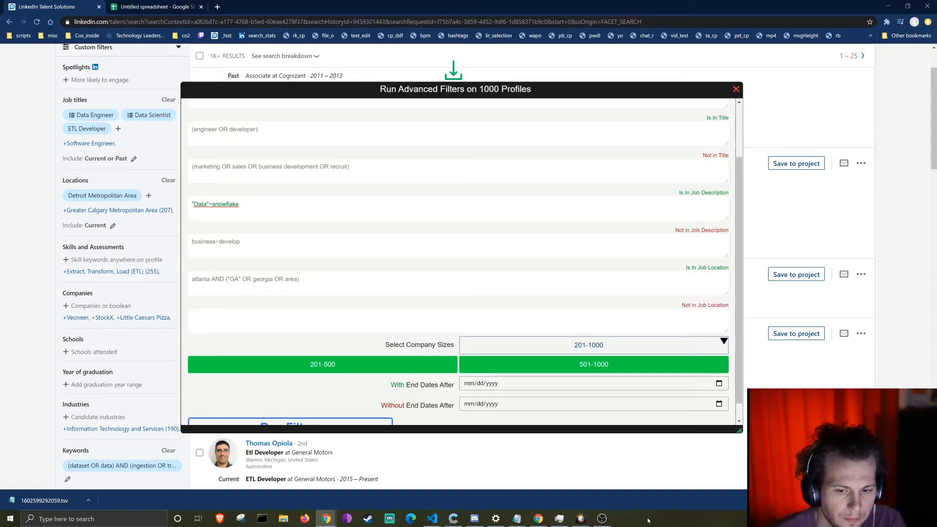
left_click(649, 367)
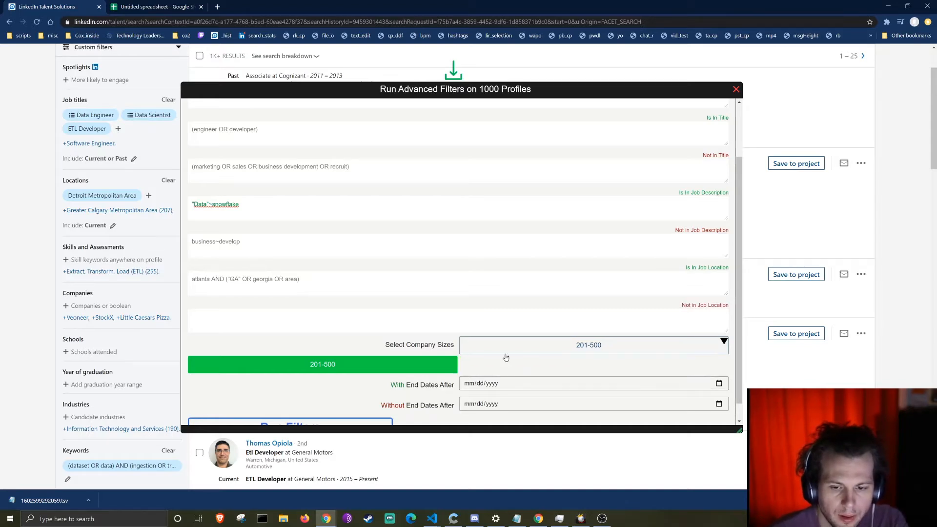
left_click(442, 365)
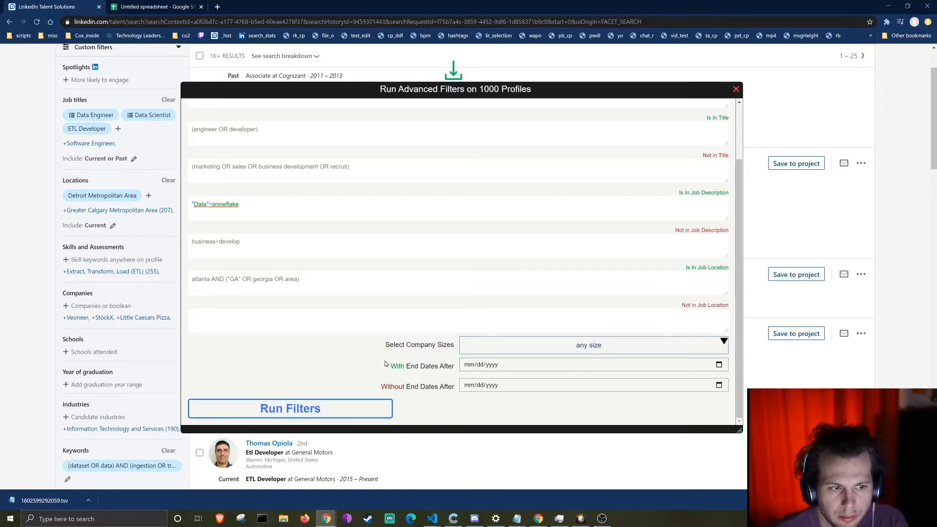
Step: Focus the "Data"~snowflake job-description query and scroll toward Run Filters
scroll(341, 317, "up", 2)
left_click(257, 271)
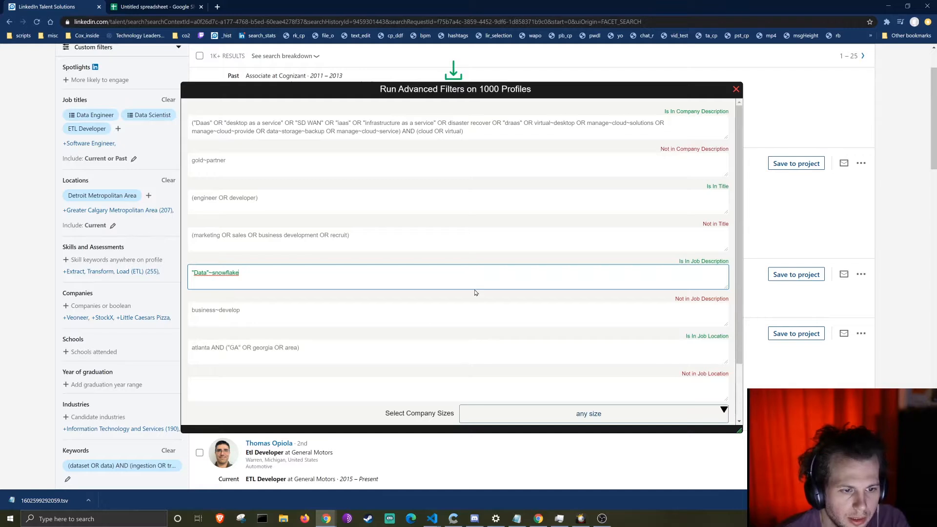
scroll(475, 293, "down", 2)
Step: Run the filters, download the profiles, jobs and companies TSVs, and clear the titles query
left_click(318, 414)
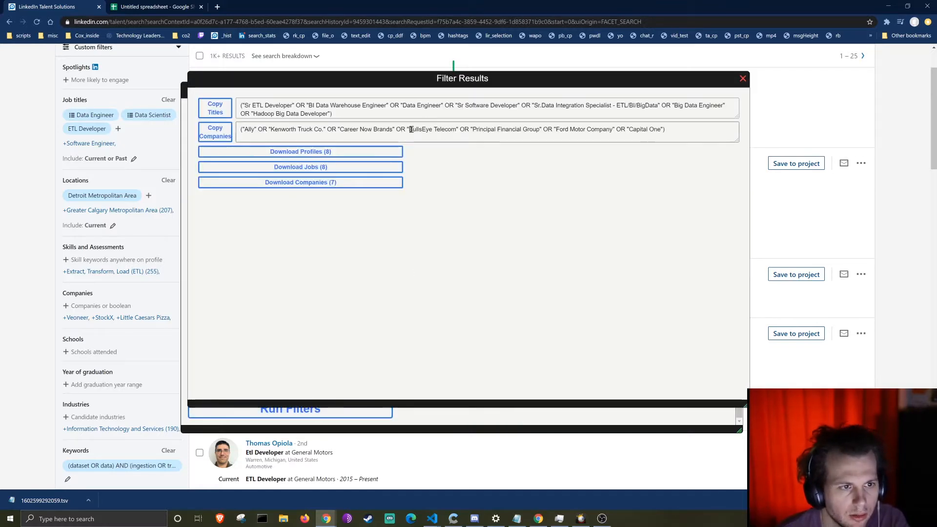
left_click(330, 152)
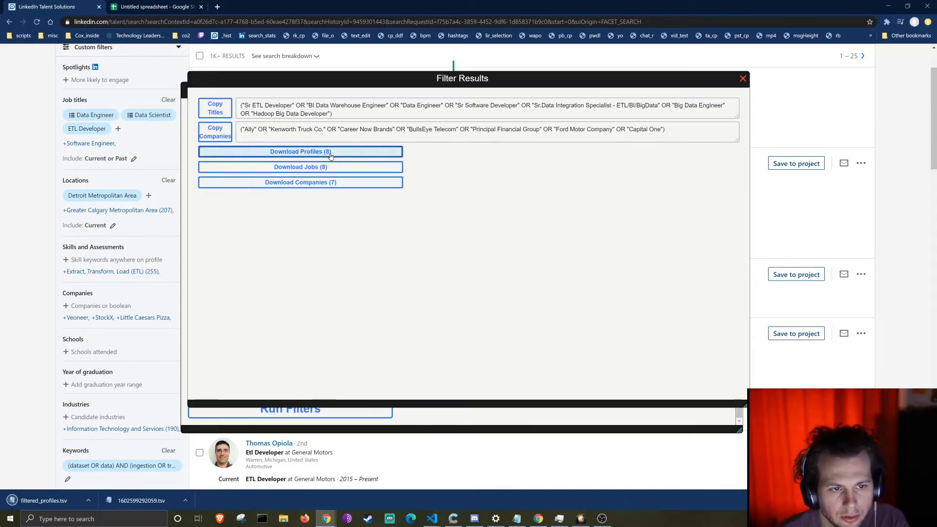
left_click(304, 168)
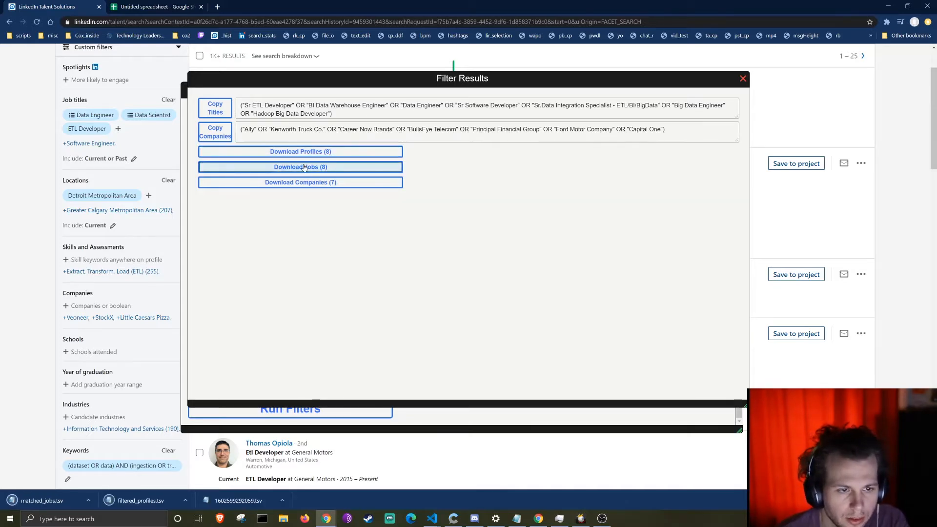
left_click(310, 190)
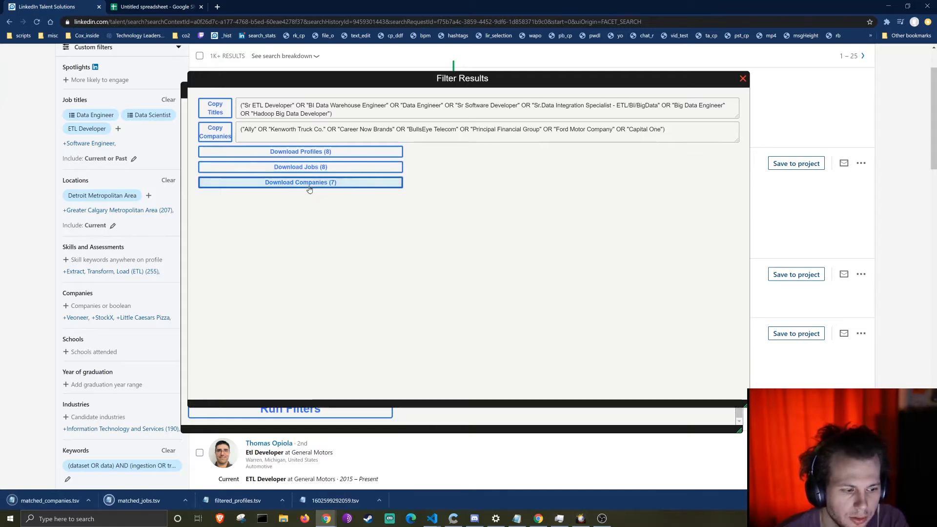
triple_click(342, 113)
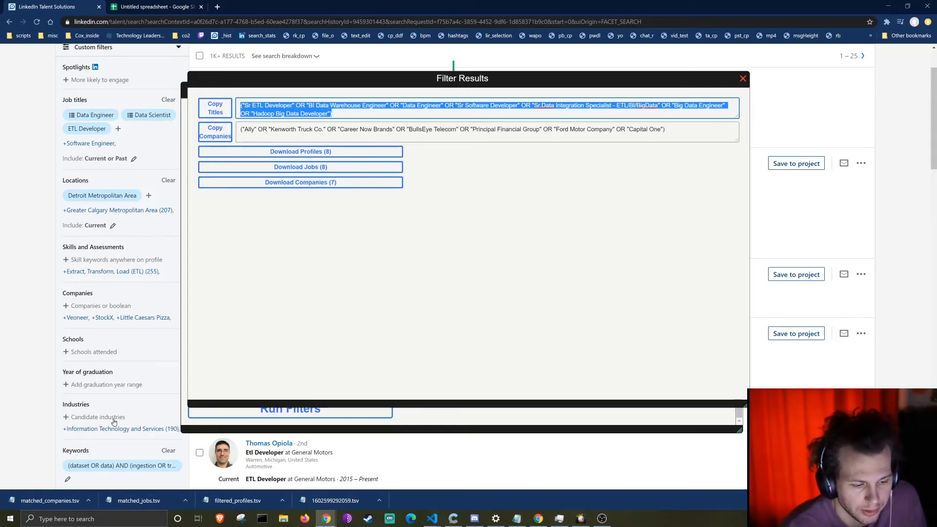
key("BackSpace")
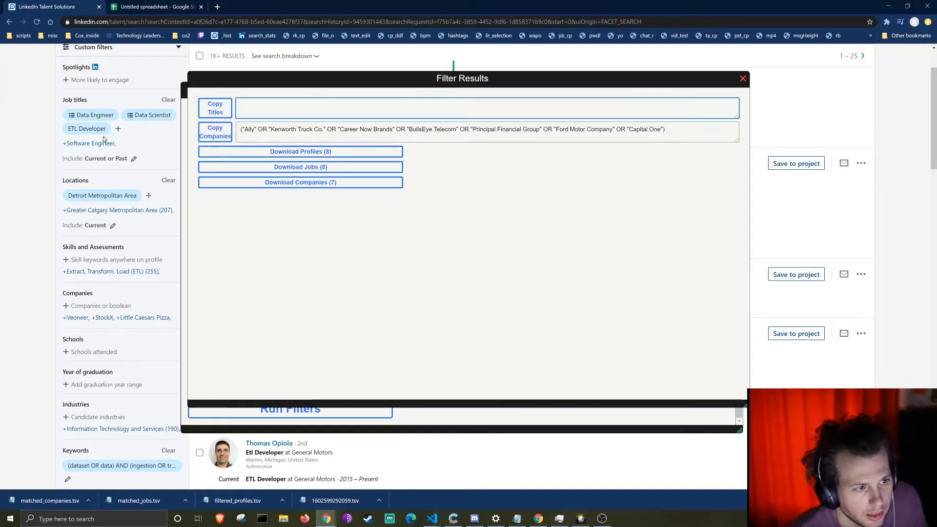
Step: Replace the ETL Developer and Data Engineer title filters with the pasted titles query, current roles only
mouse_move(106, 132)
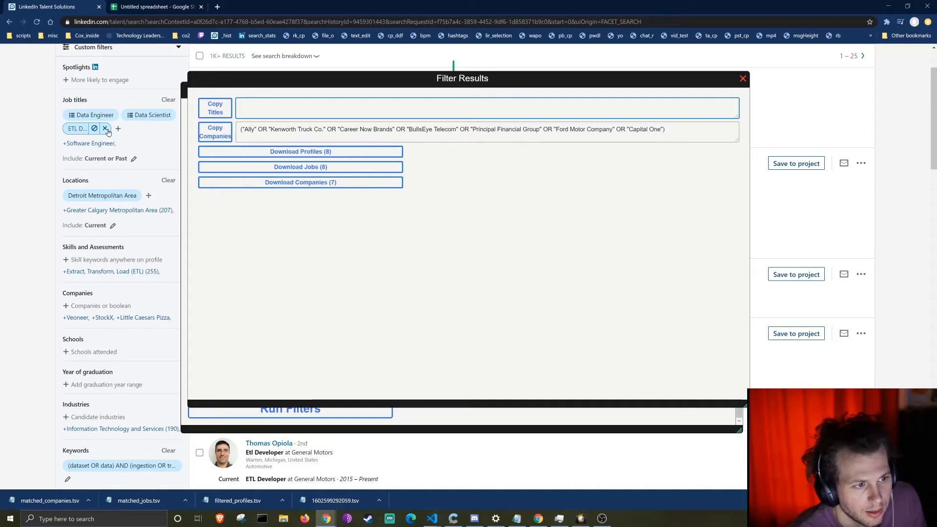
left_click(105, 128)
left_click(112, 115)
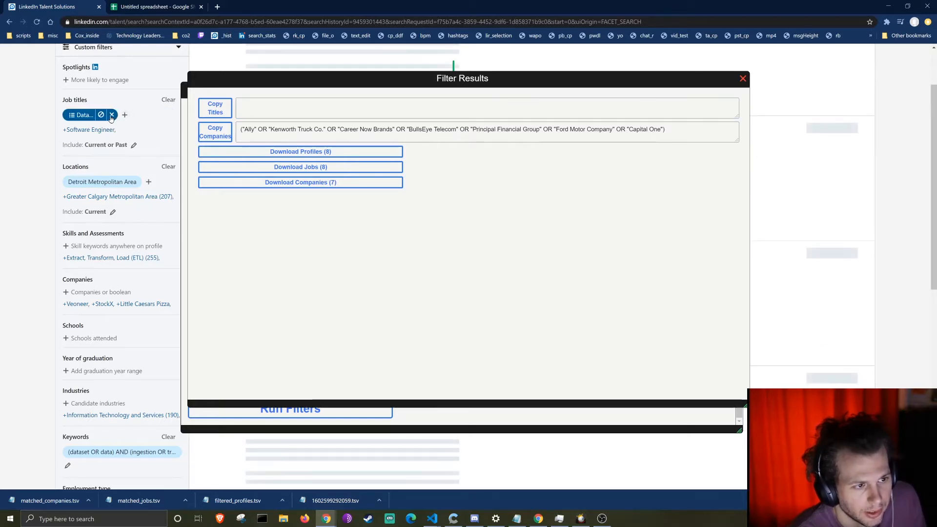
left_click(112, 115)
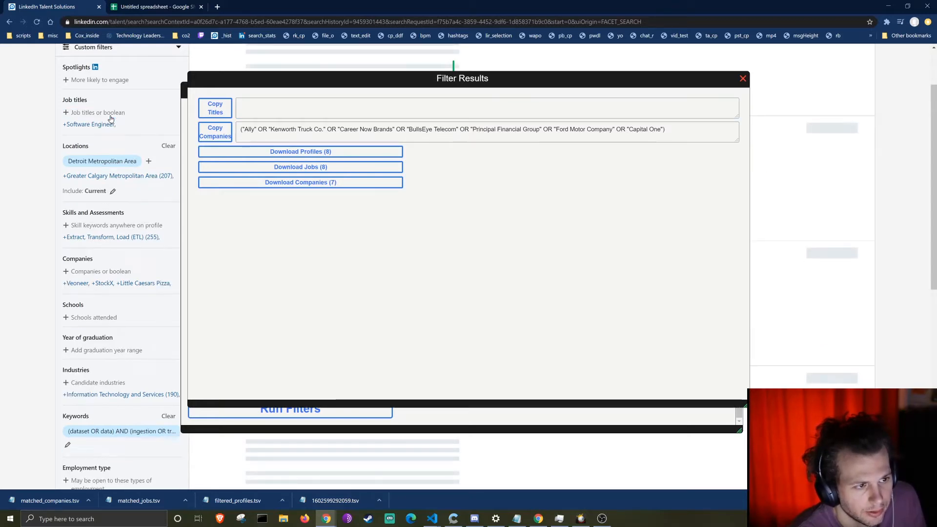
left_click(78, 116)
key("ctrl+v")
key("Return")
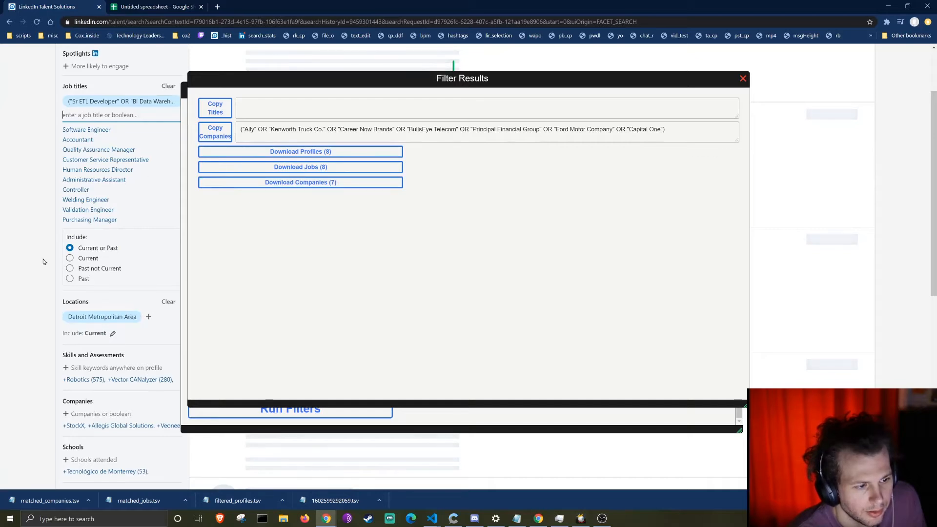
left_click(73, 254)
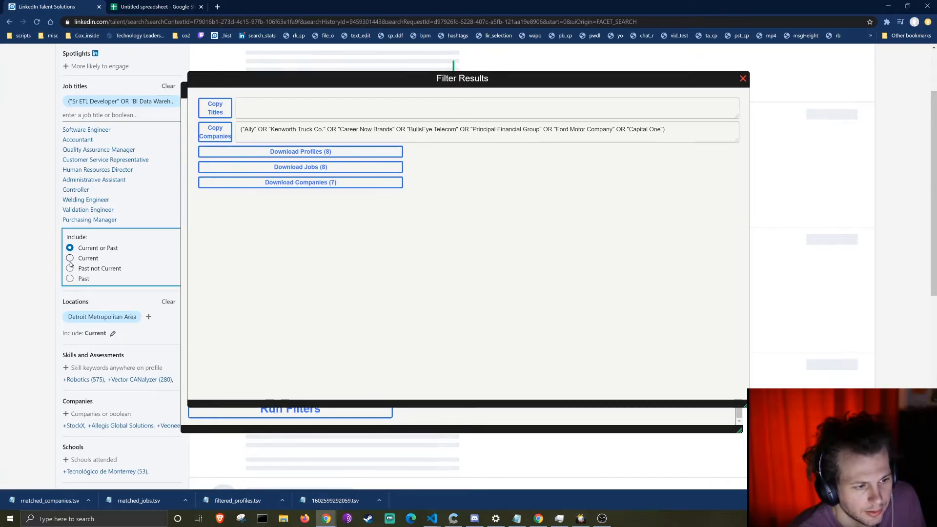
left_click(70, 259)
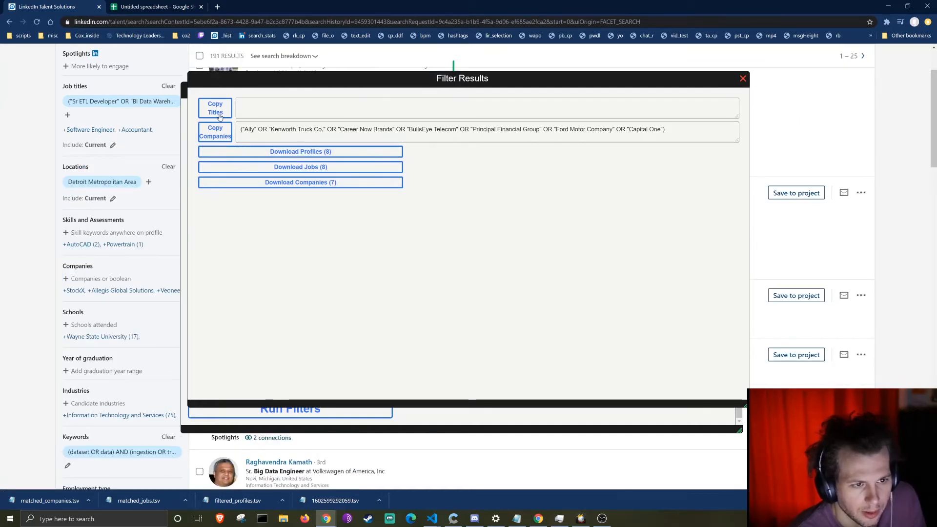
Step: Add the copied matched-companies query as a Companies filter limited to current employers
left_click(214, 132)
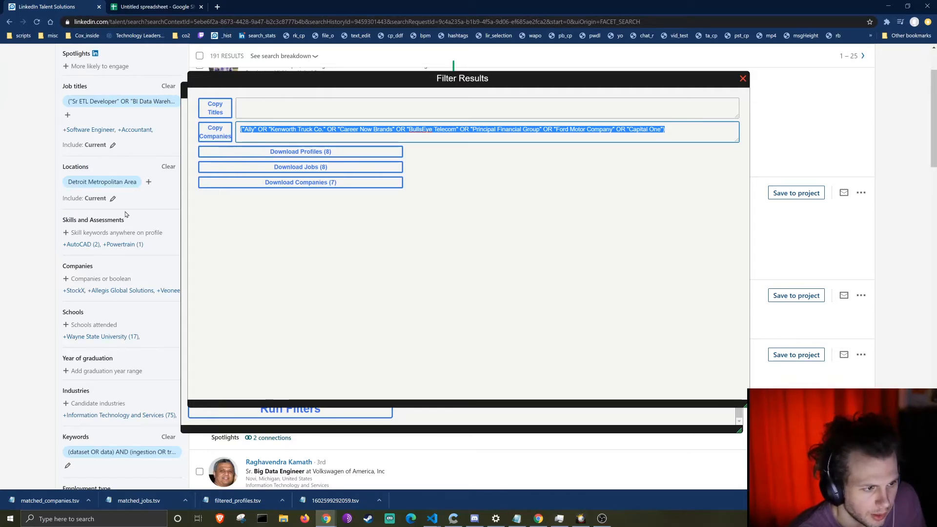
left_click(87, 278)
key("ctrl+v")
key("Return")
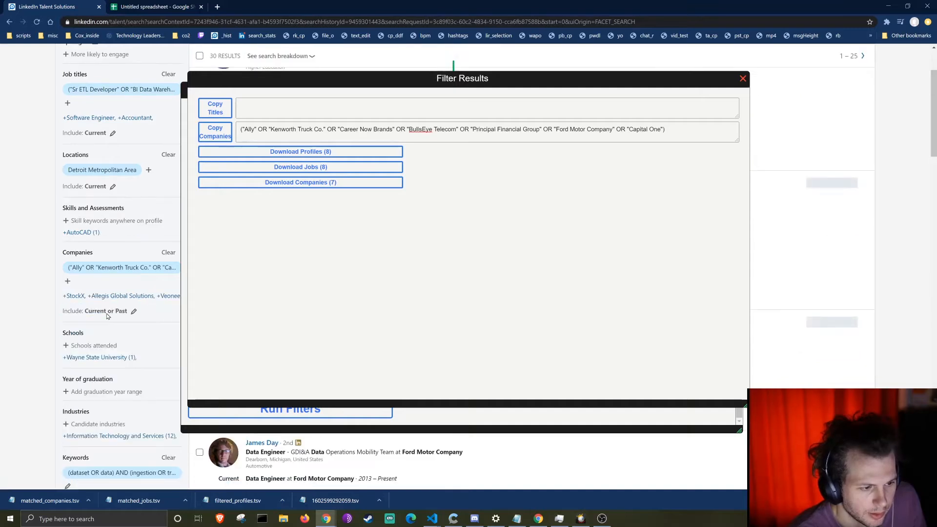
left_click(135, 314)
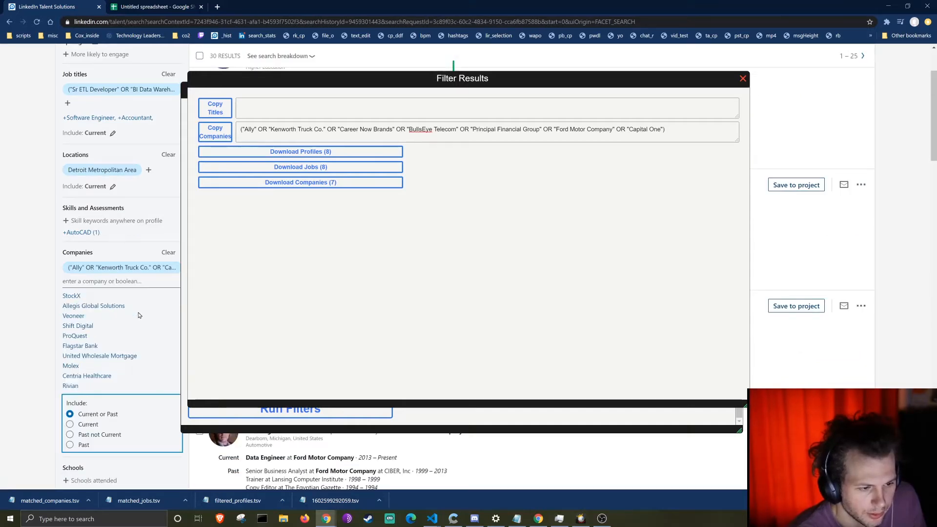
left_click(90, 425)
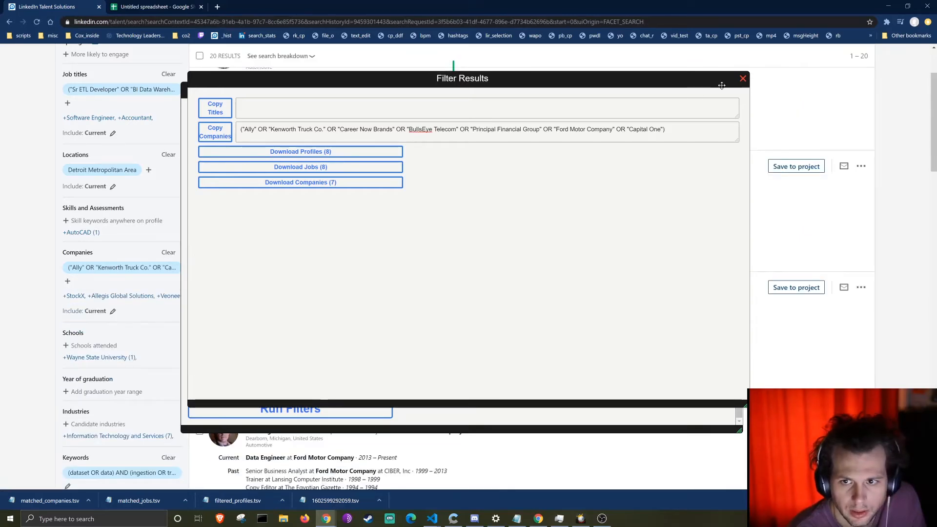
left_click(743, 83)
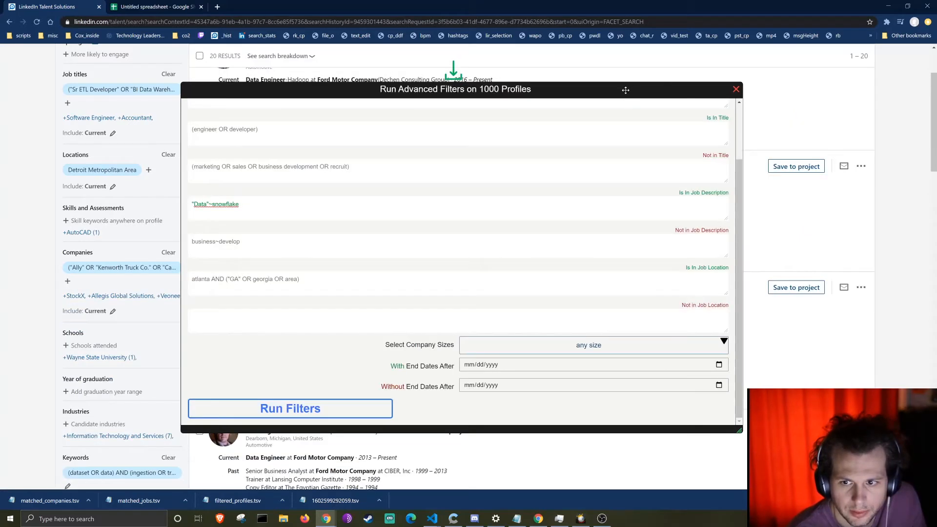
Step: Move aside and close the advanced filters panel to reach the download table options
left_click_drag(626, 90, 715, 133)
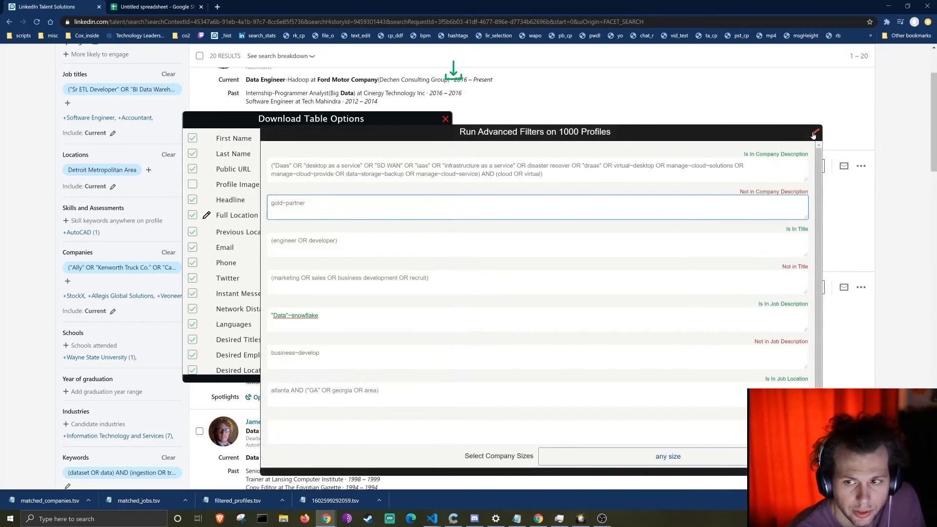
left_click_drag(813, 135, 743, 123)
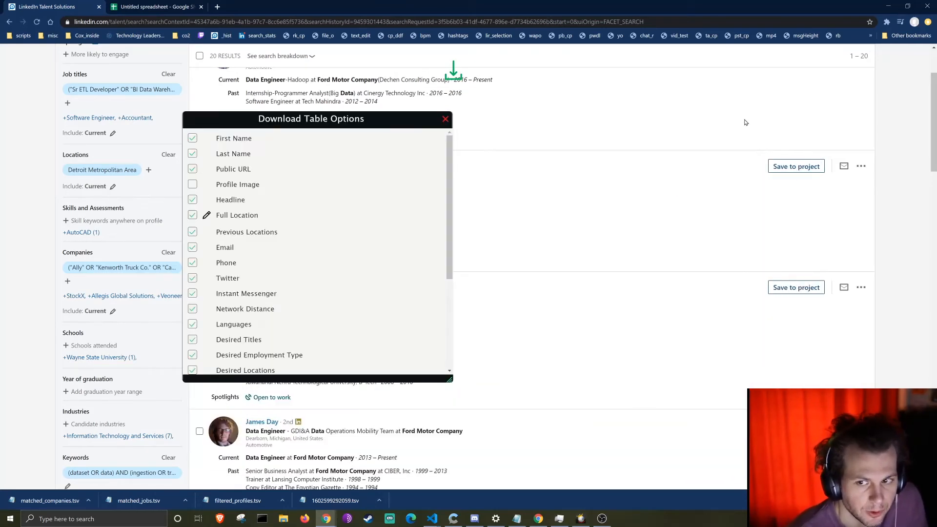
left_click(447, 120)
scroll(457, 241, "up", 5)
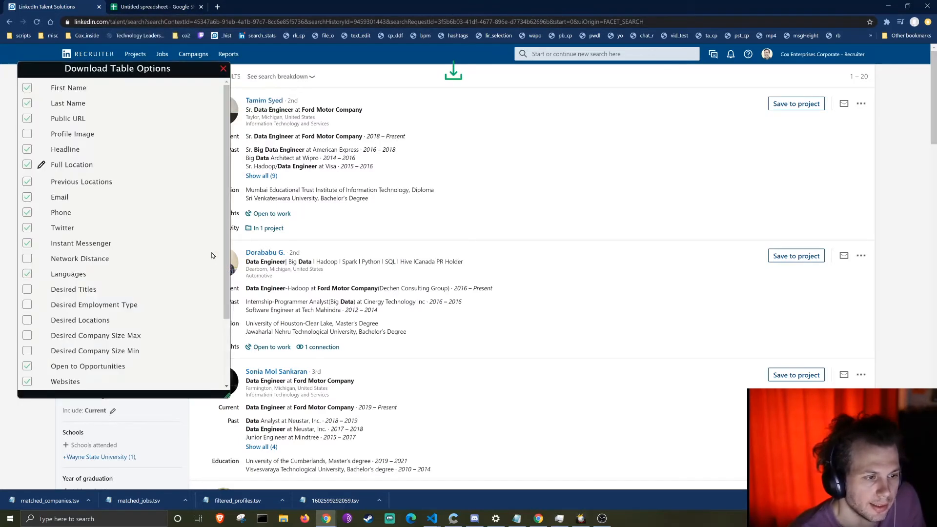
Step: Include desired titles, employment type, locations and company size max/min, then download the 20 profiles as TSV
left_click(26, 291)
left_click(27, 305)
left_click(27, 319)
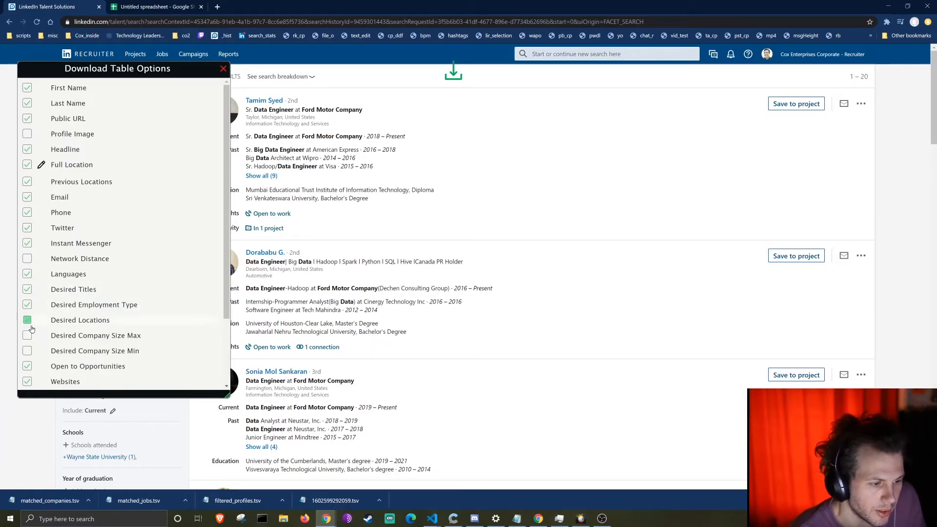
left_click(27, 335)
left_click(27, 350)
left_click(190, 382)
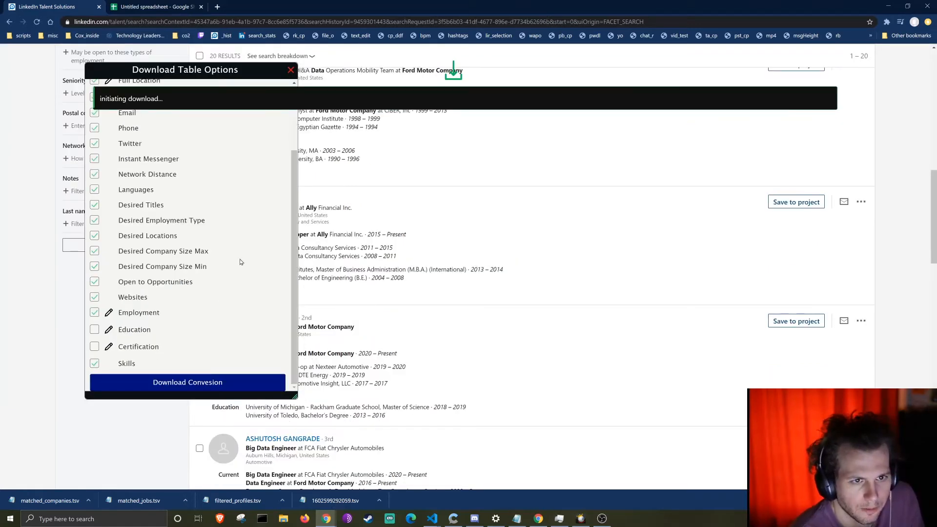
left_click(153, 12)
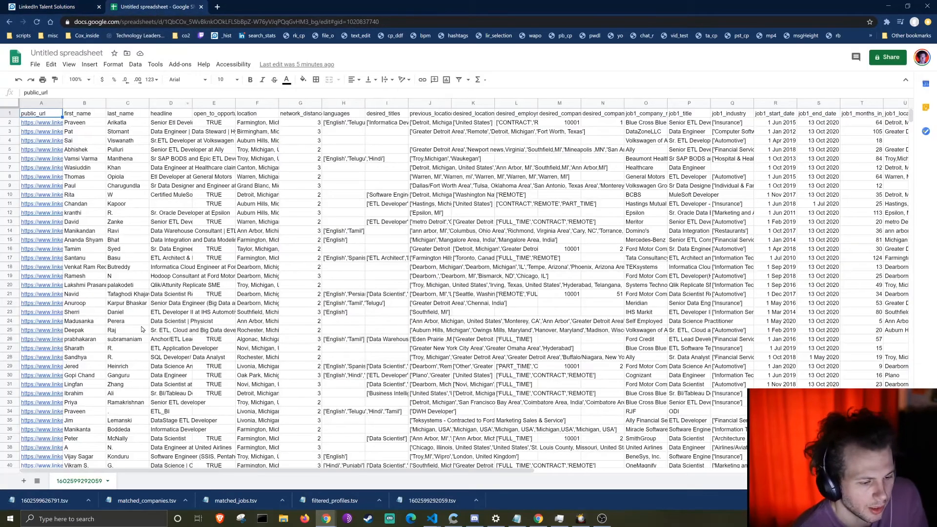
Step: Upload 1602599626791.tsv and import it as a new sheet with the Tab separator
left_click(37, 64)
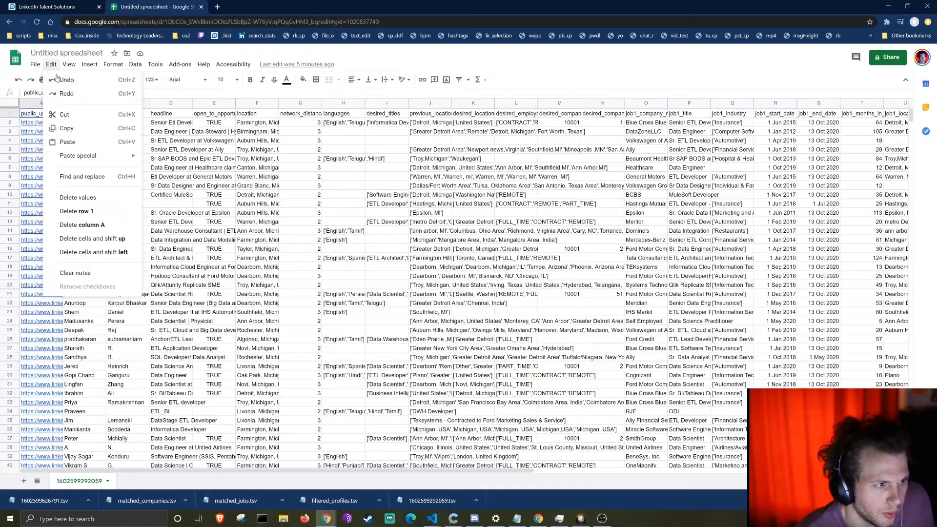
left_click(53, 128)
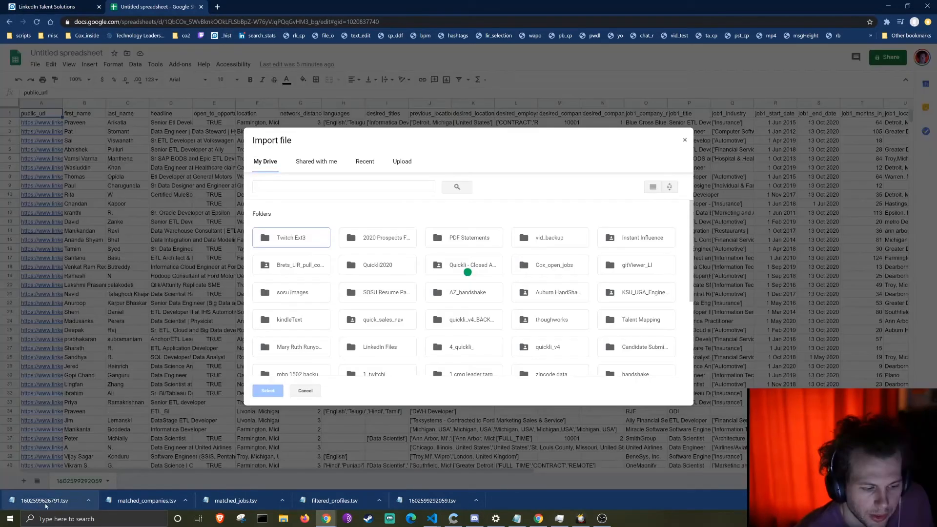
left_click(408, 162)
left_click_drag(46, 500, 431, 303)
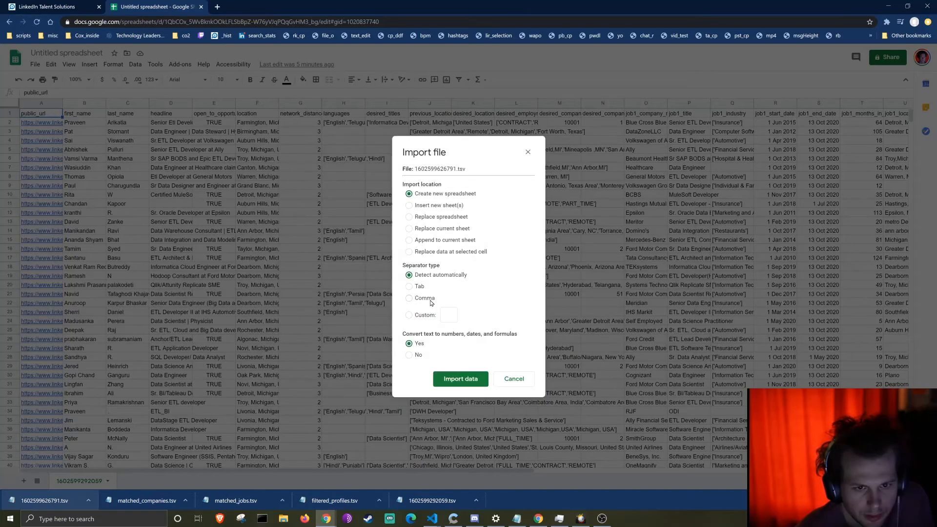
left_click(433, 211)
left_click(409, 286)
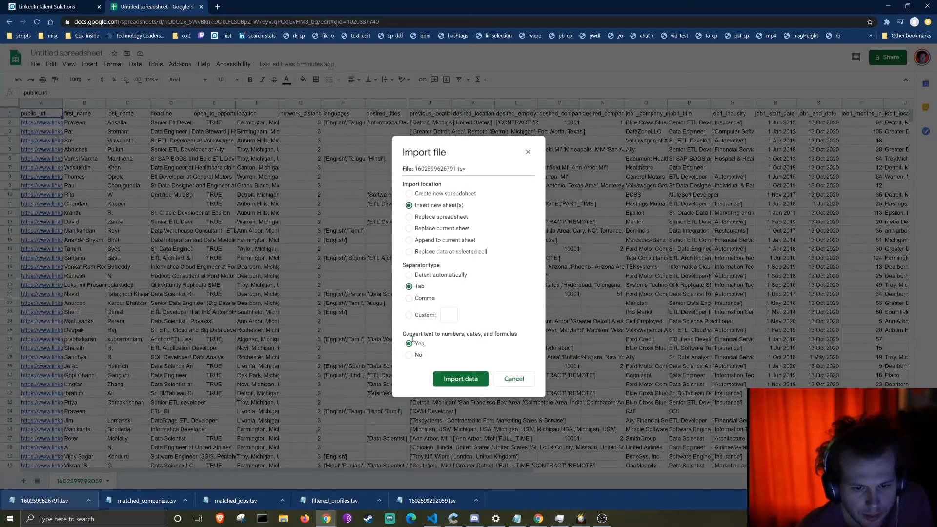
left_click(458, 374)
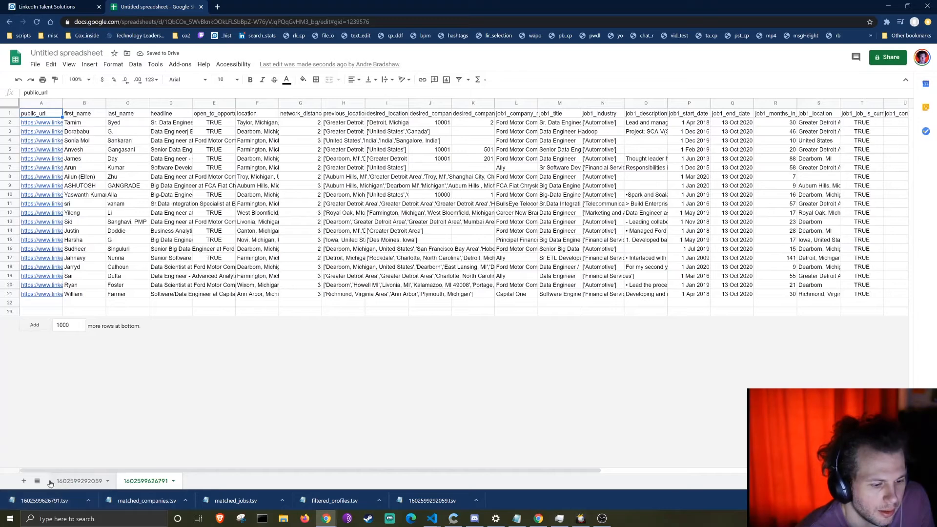
left_click(23, 481)
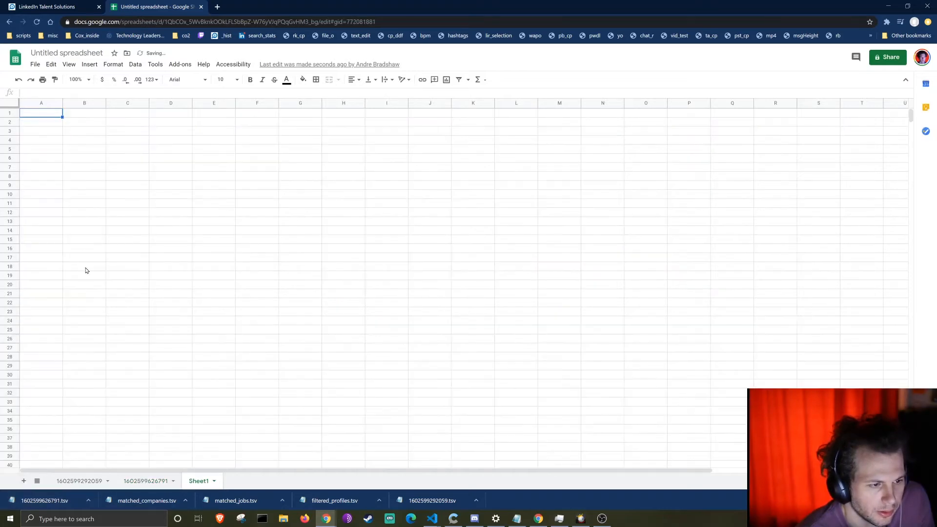
left_click(150, 481)
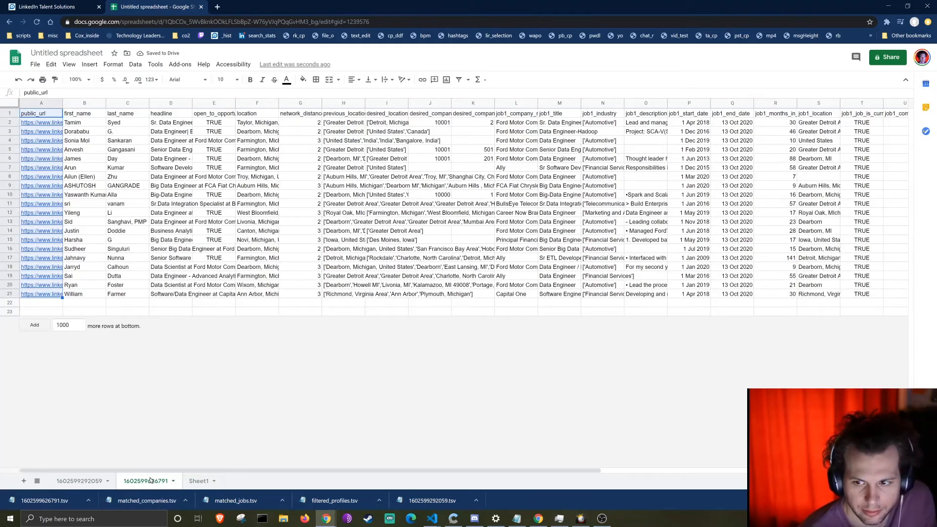
key("ctrl+shift+End")
key("ctrl+c")
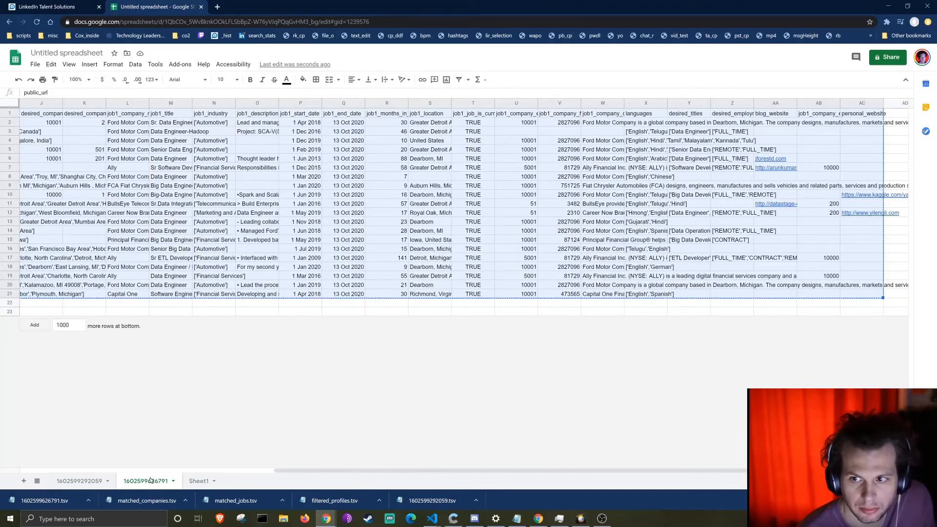
left_click(198, 481)
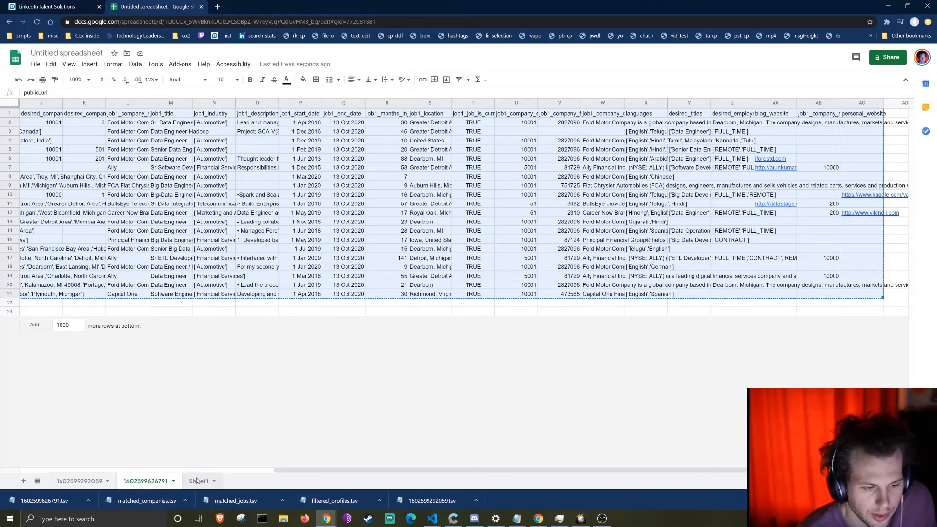
left_click(52, 117)
key("ctrl+v")
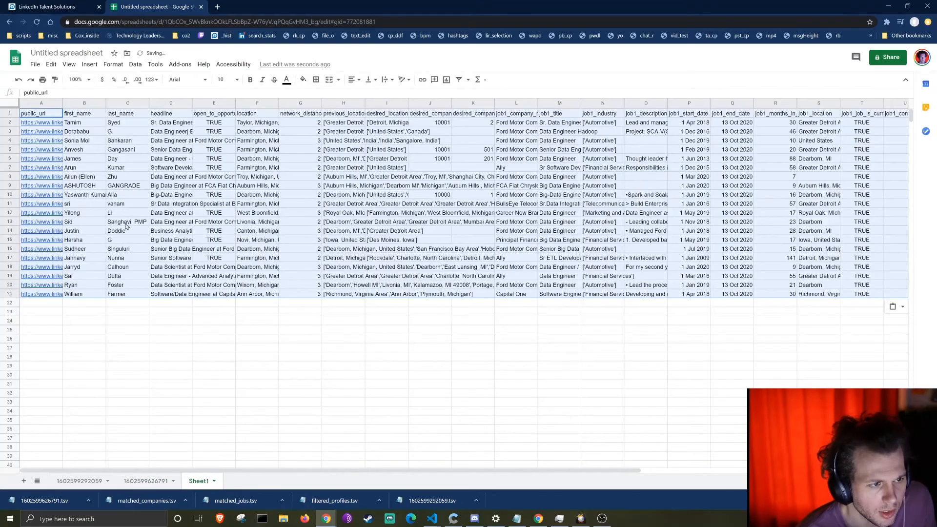
left_click(99, 482)
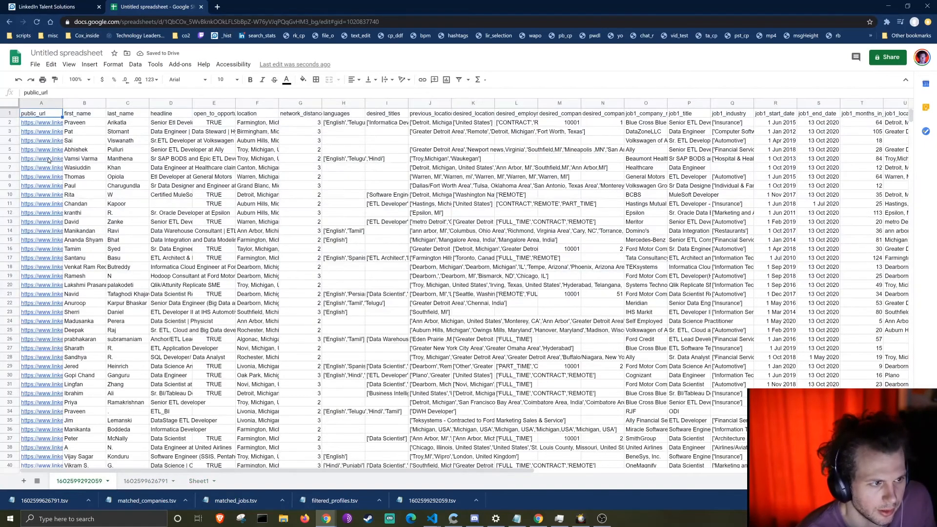
key("Down")
key("ctrl+shift+Down")
key("ctrl+shift+Right")
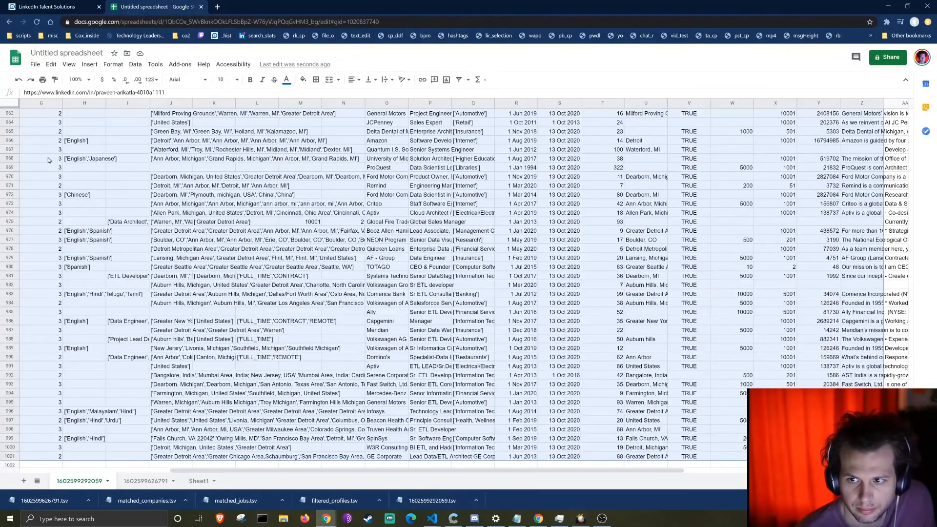
left_click(198, 481)
left_click(52, 303)
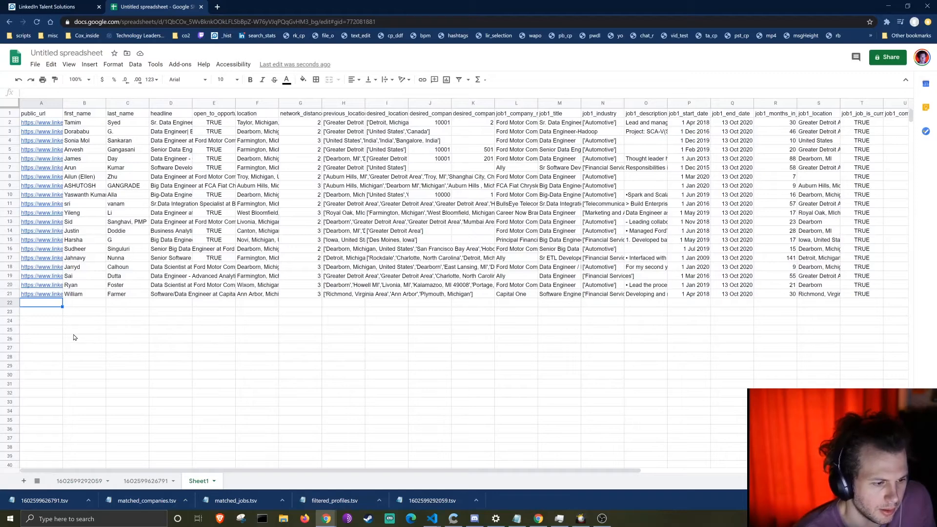
key("ctrl+v")
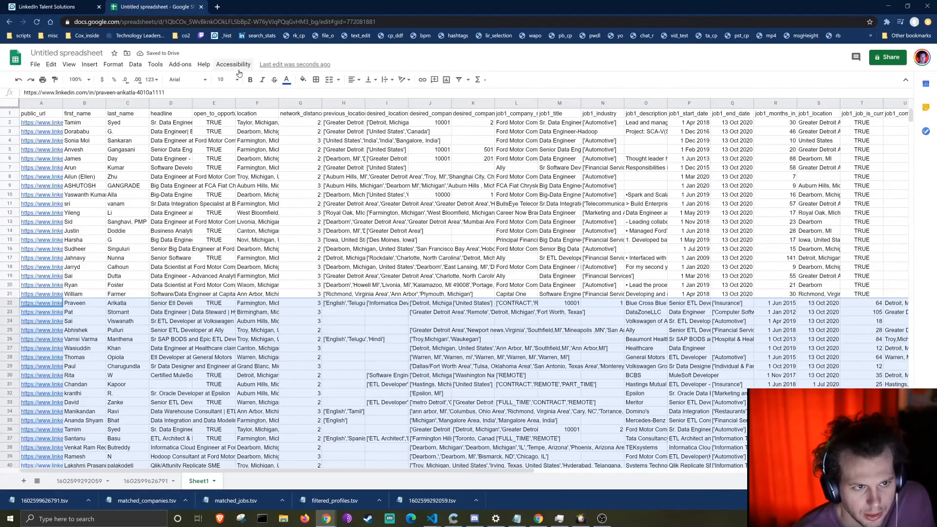
left_click(203, 65)
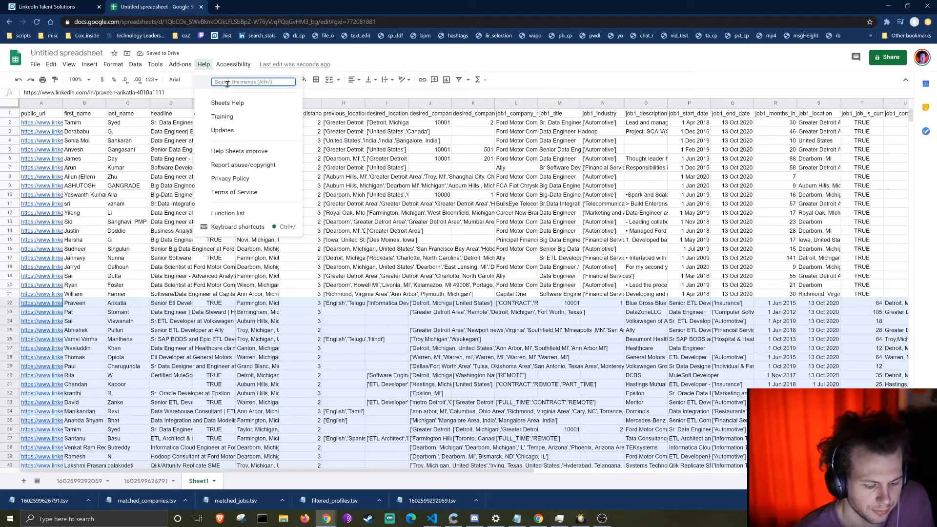
type("dup")
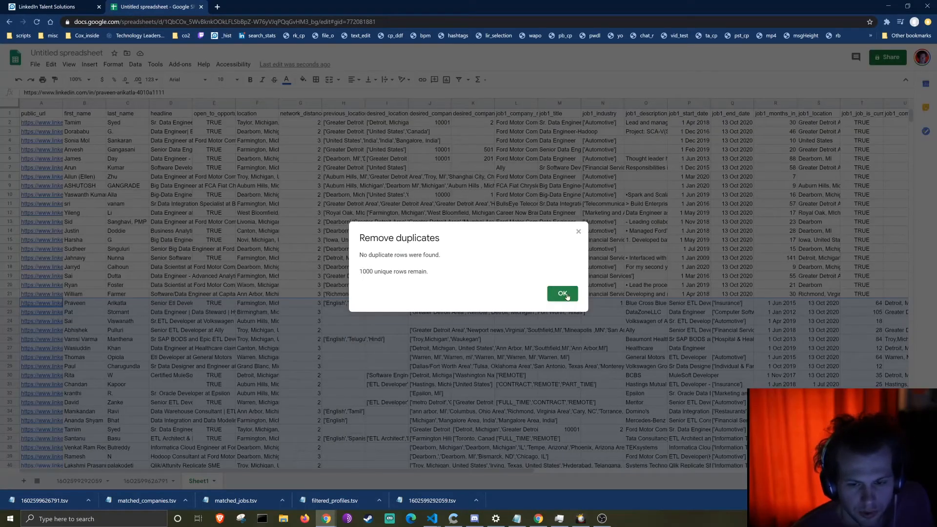
left_click(562, 294)
left_click(138, 168)
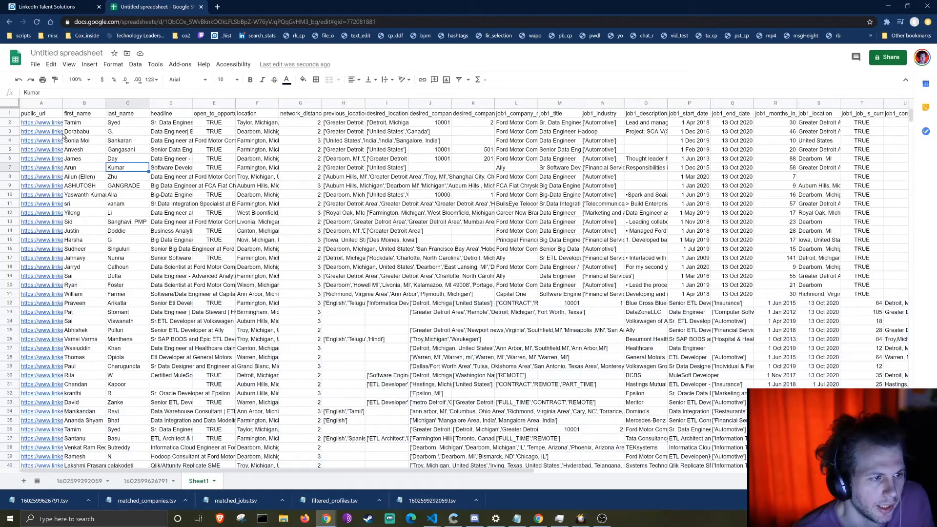
Step: Remove duplicate rows by the public_url column A, deleting 19 and leaving 1002 unique rows
left_click(41, 103)
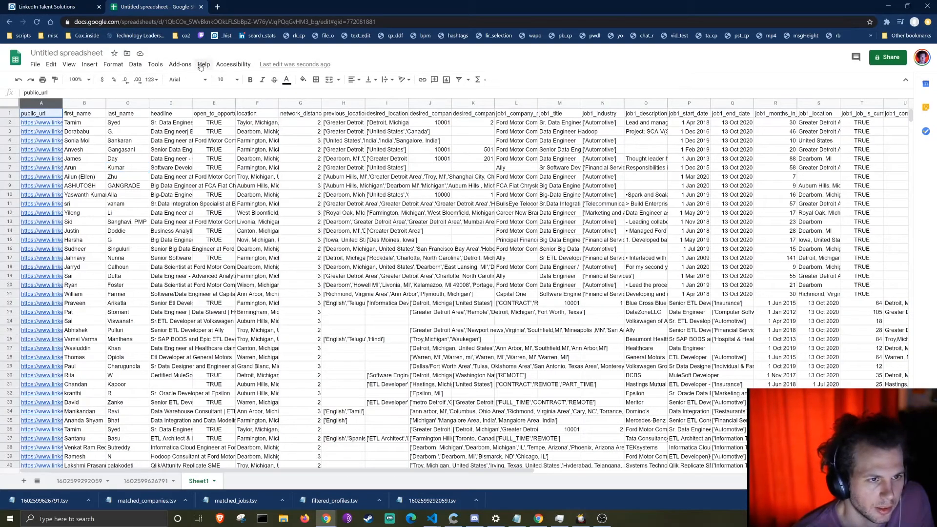
left_click(204, 65)
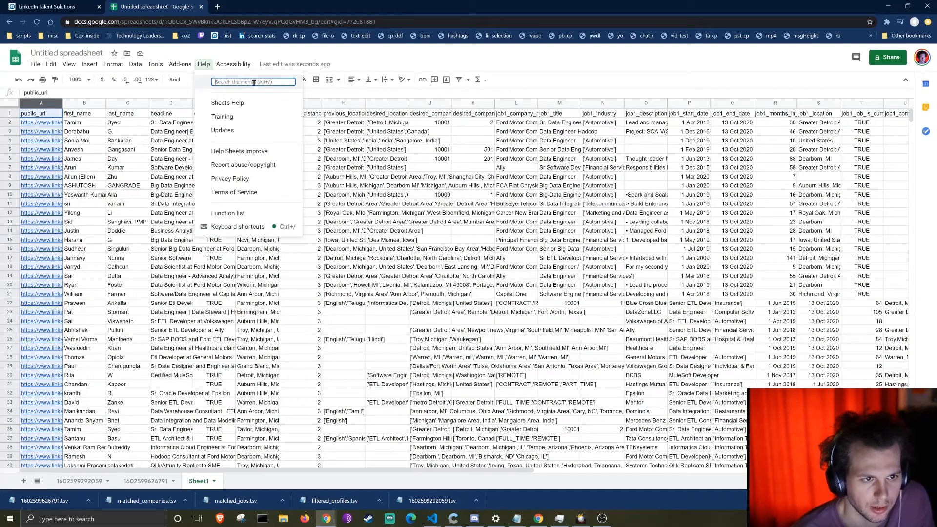
type("dup")
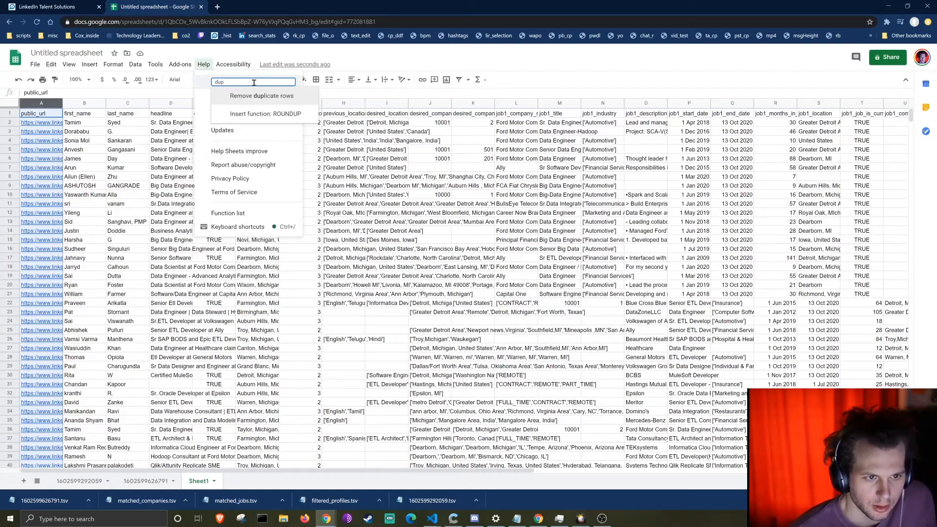
left_click(292, 97)
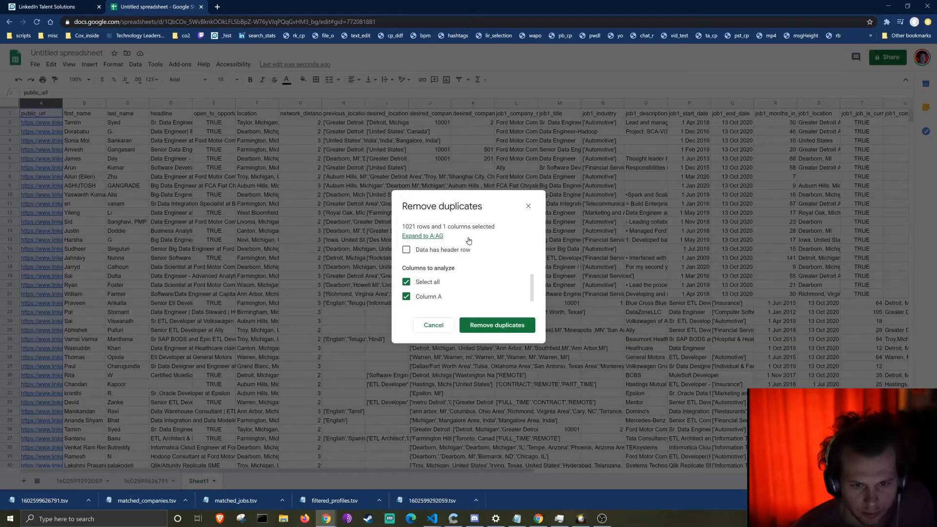
left_click(501, 330)
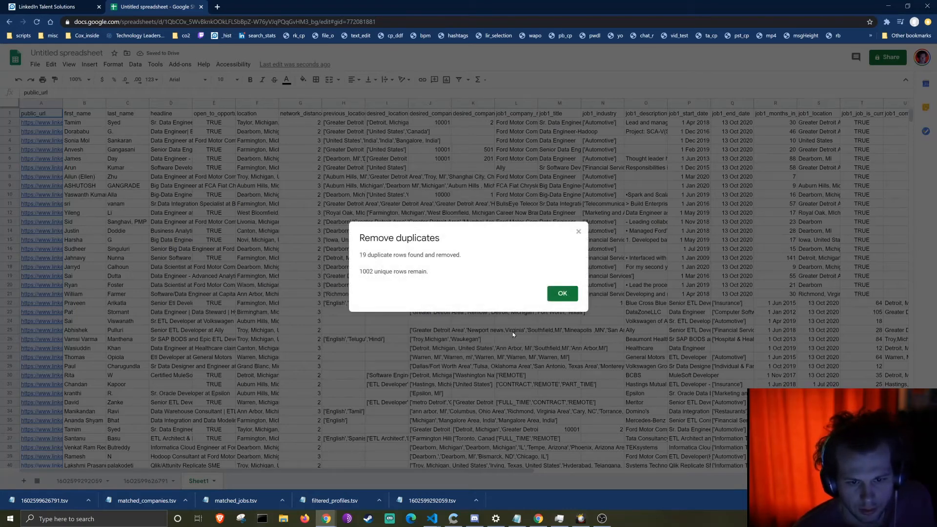
left_click(566, 295)
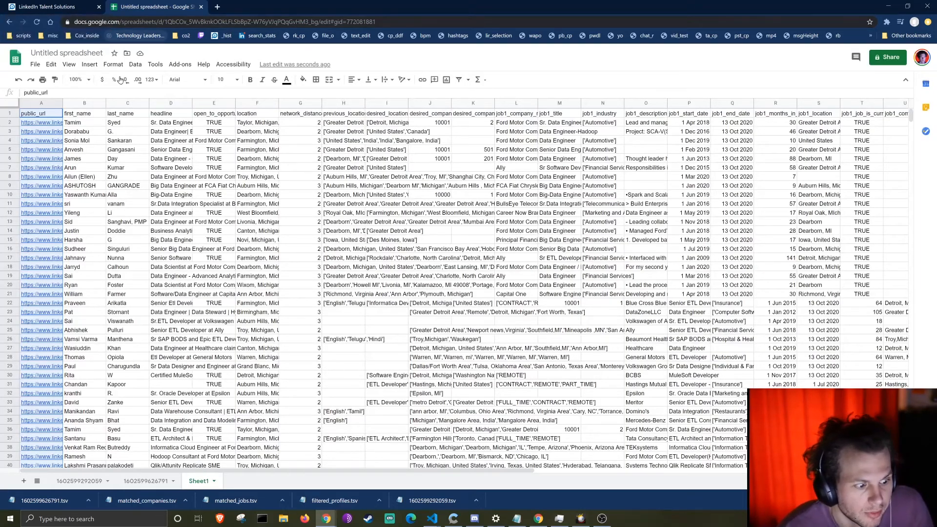
left_click(100, 258)
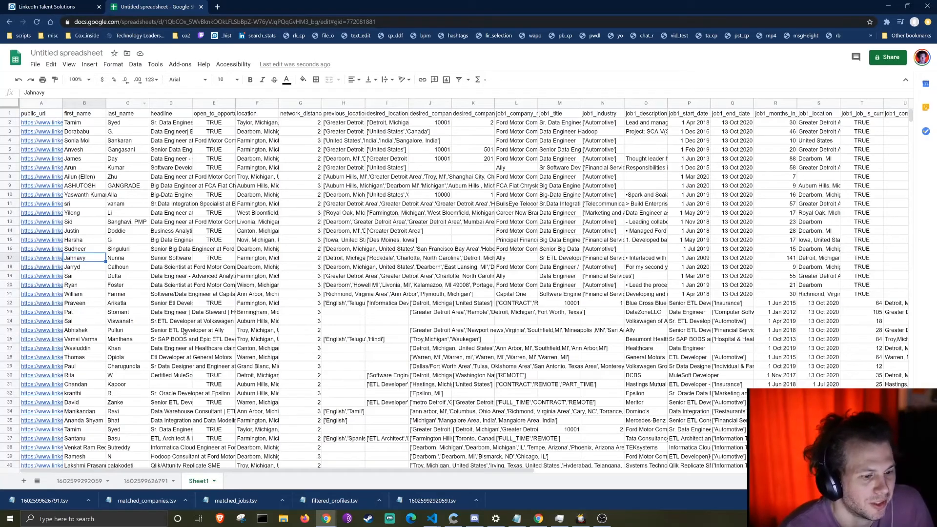
left_click(147, 482)
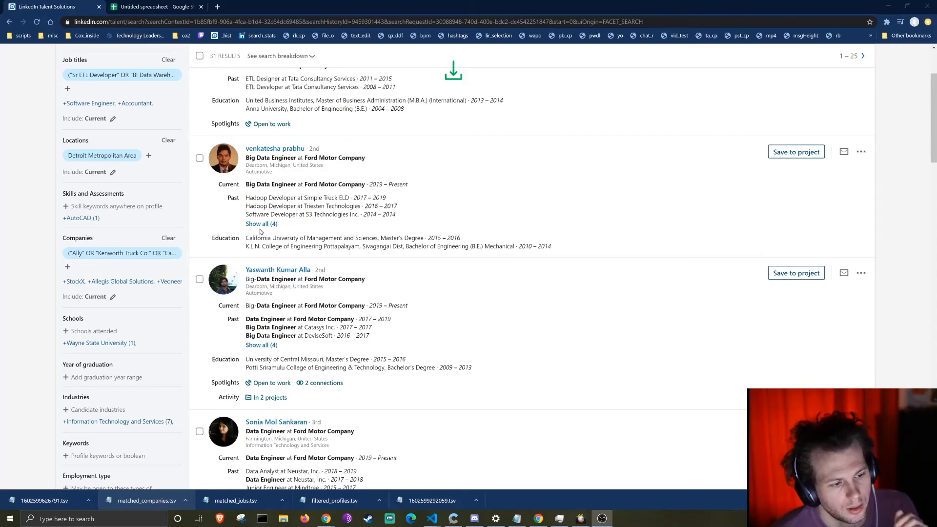
scroll(248, 212, "up", 5)
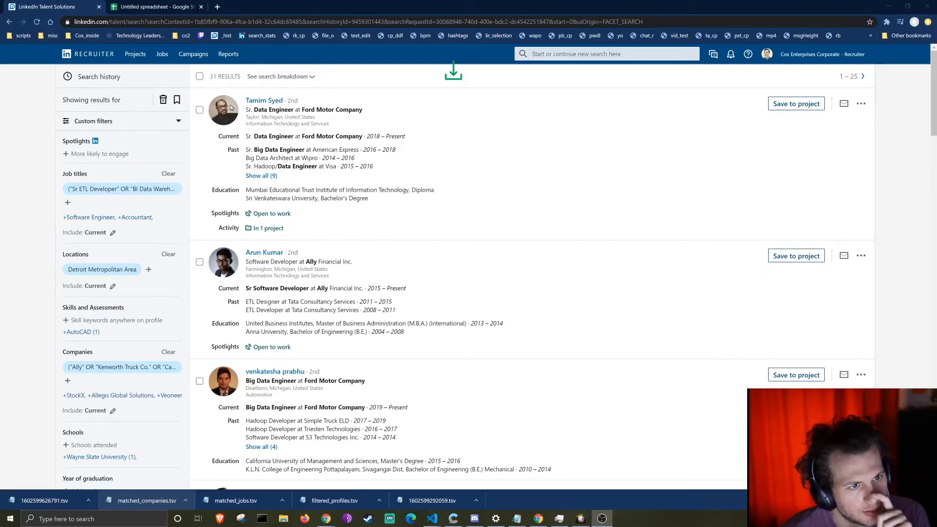
scroll(232, 107, "down", 9)
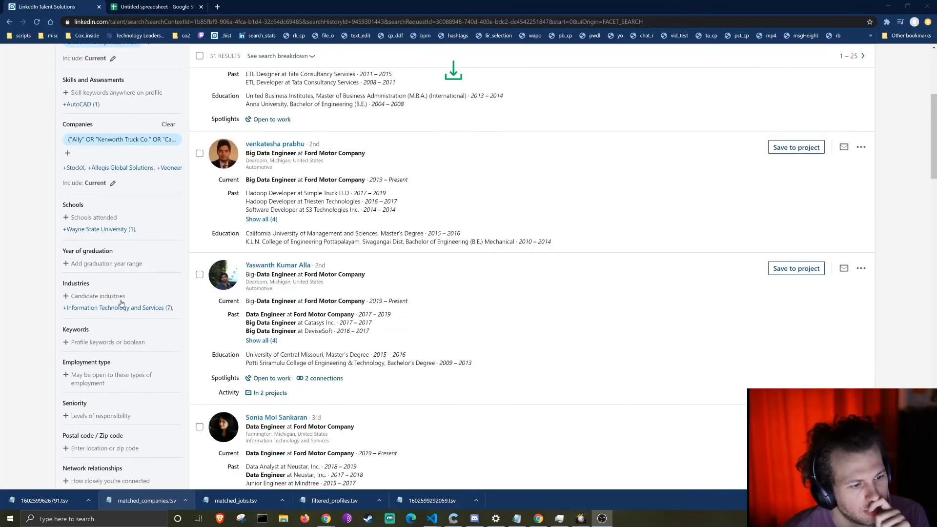
scroll(197, 274, "up", 9)
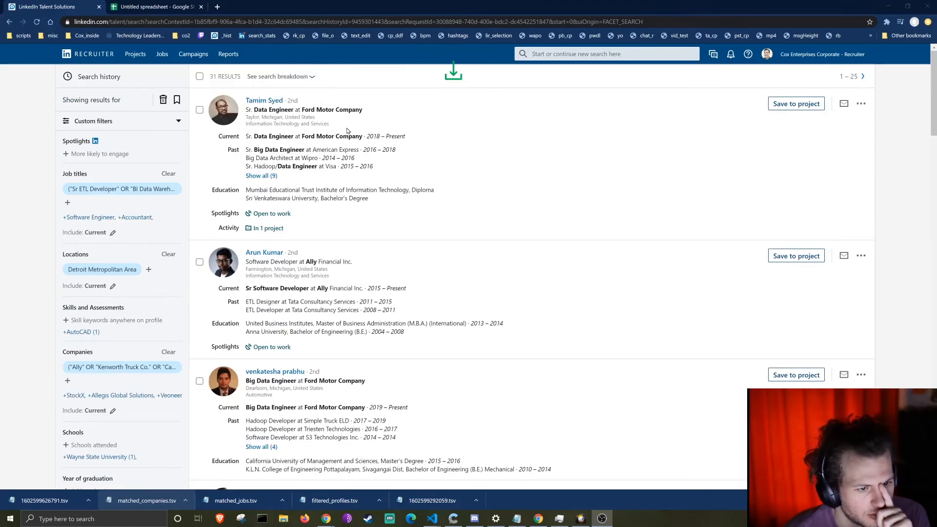
scroll(409, 191, "down", 12)
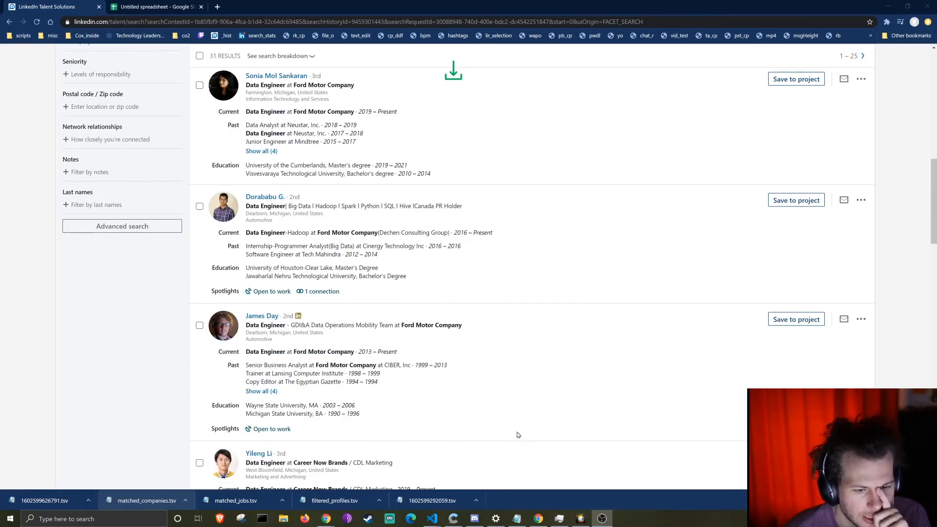
scroll(397, 384, "down", 13)
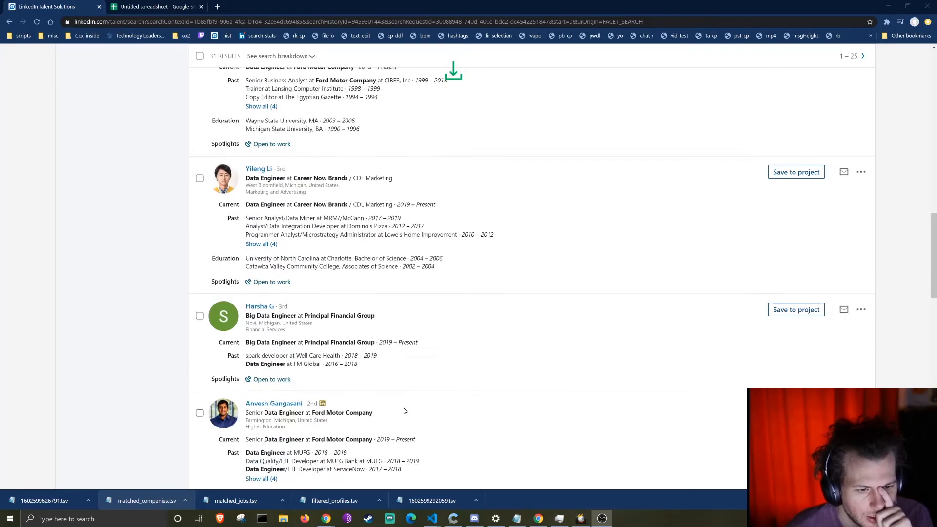
scroll(404, 412, "down", 5)
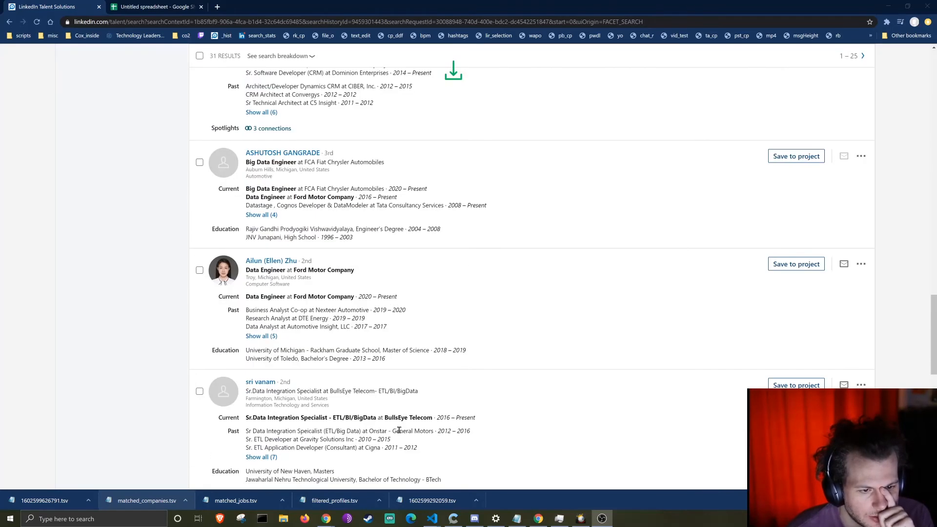
scroll(399, 434, "down", 13)
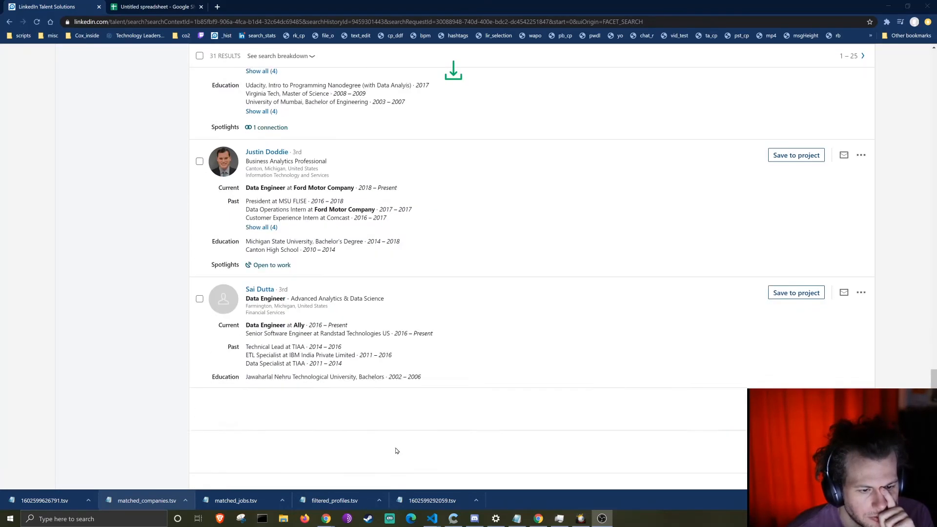
scroll(397, 451, "down", 3)
key("ctrl+Tab")
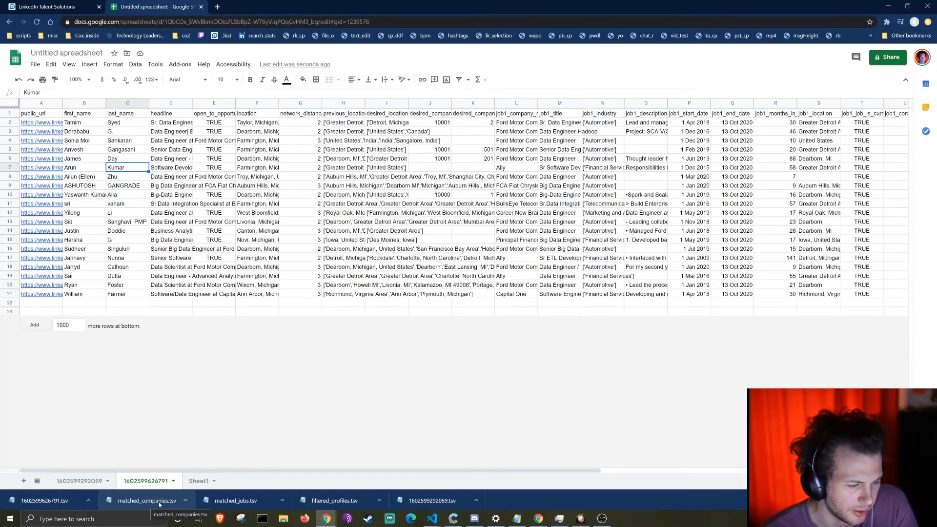
Step: Import matched_companies.tsv into a new sheet with the Tab separator
left_click(35, 64)
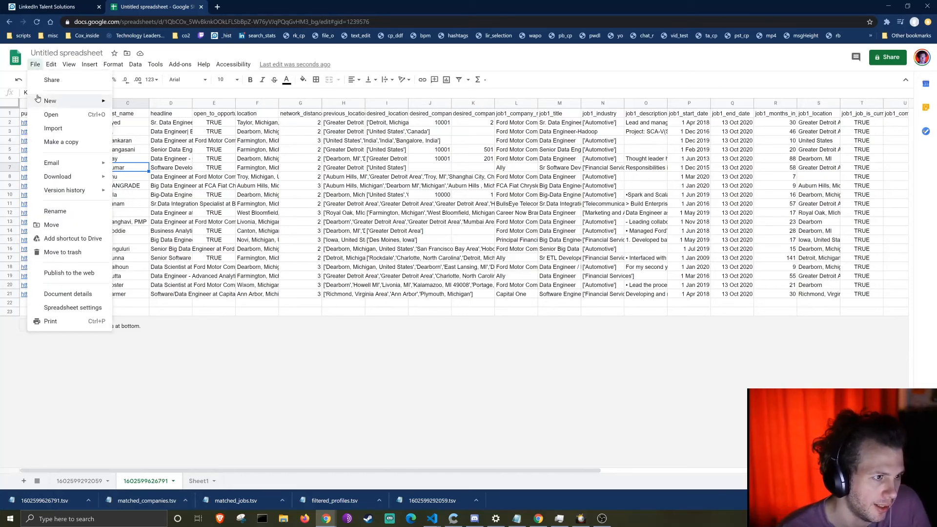
left_click(56, 128)
left_click(402, 161)
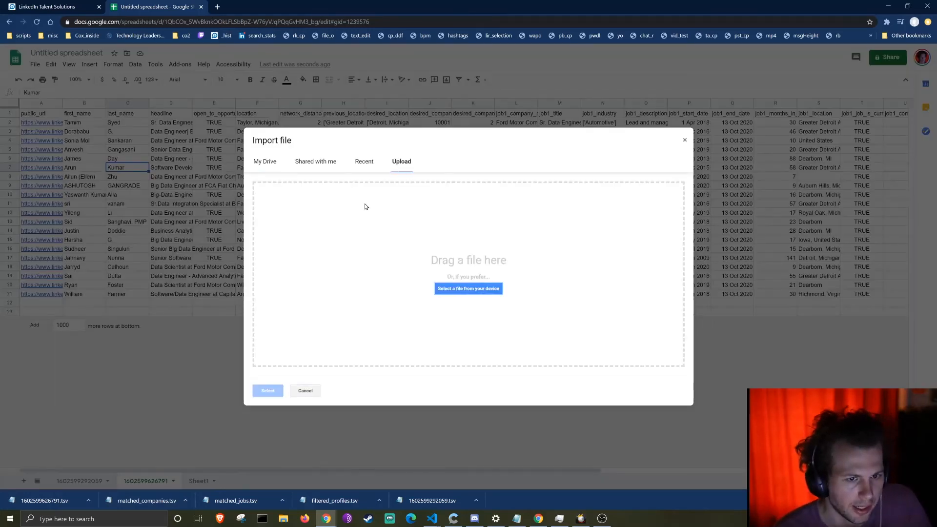
left_click_drag(147, 500, 396, 253)
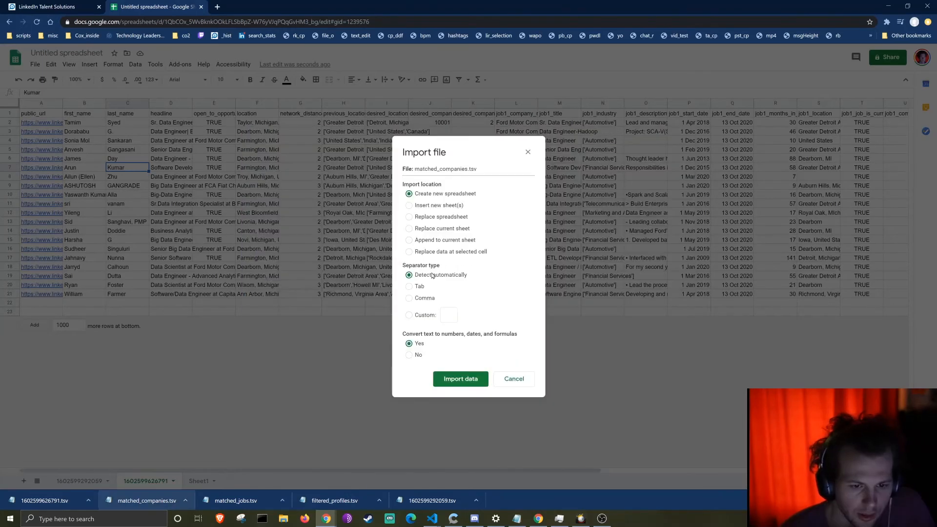
left_click(423, 289)
left_click(441, 206)
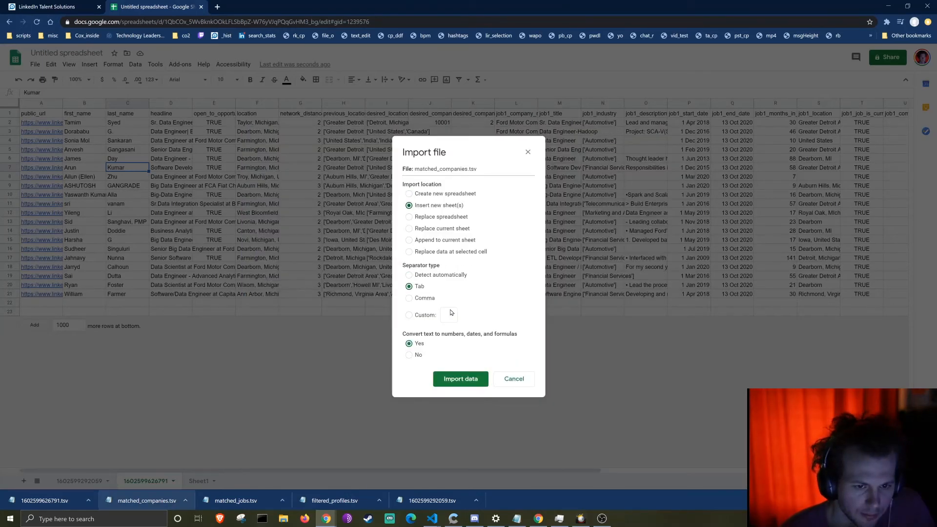
left_click(461, 379)
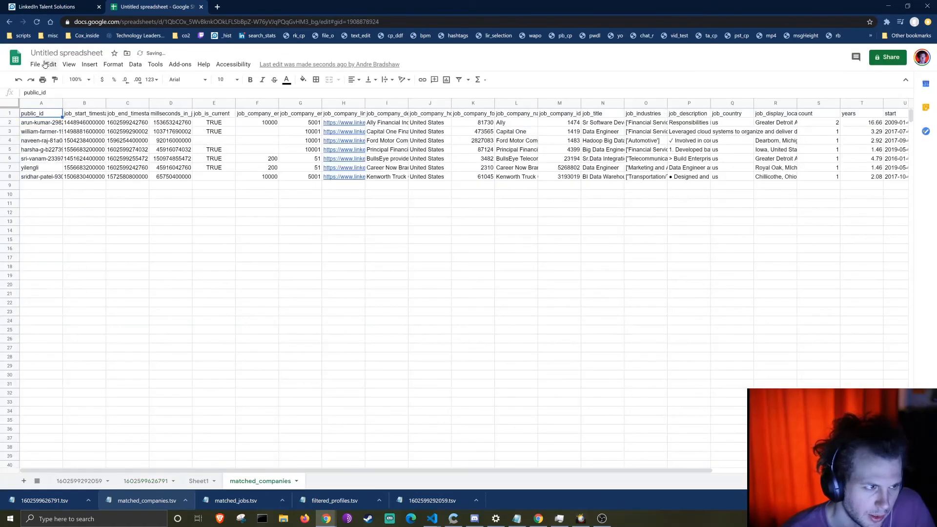
Step: Import matched_jobs.tsv into a new sheet with the Tab separator
left_click(42, 64)
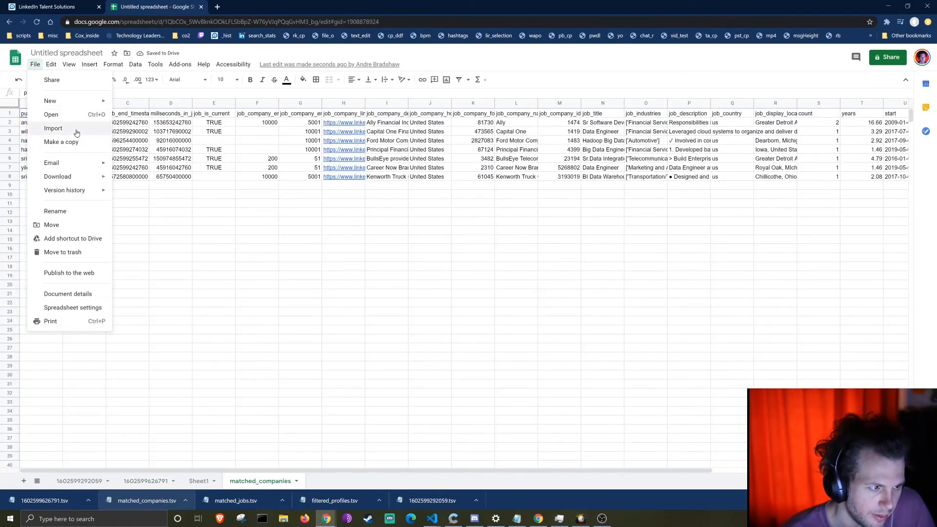
left_click(75, 129)
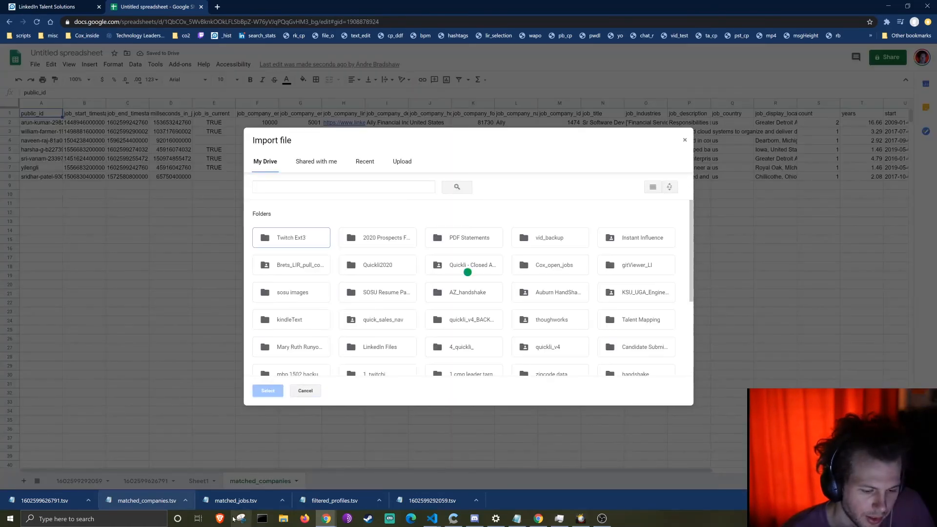
left_click(404, 163)
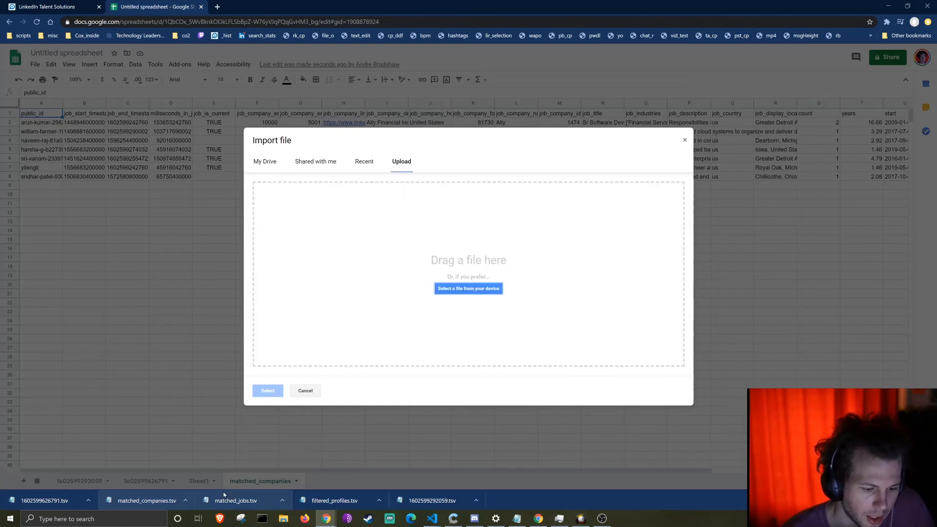
left_click_drag(231, 502, 356, 297)
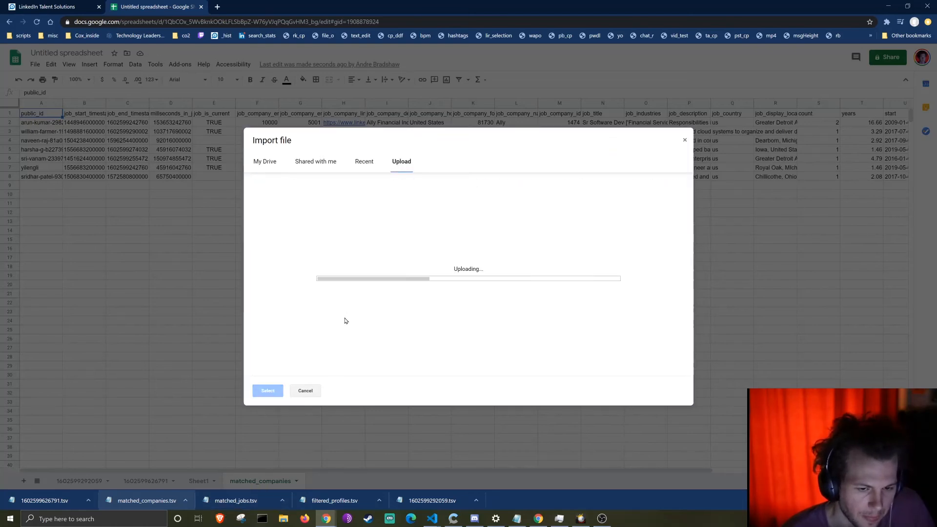
left_click(409, 287)
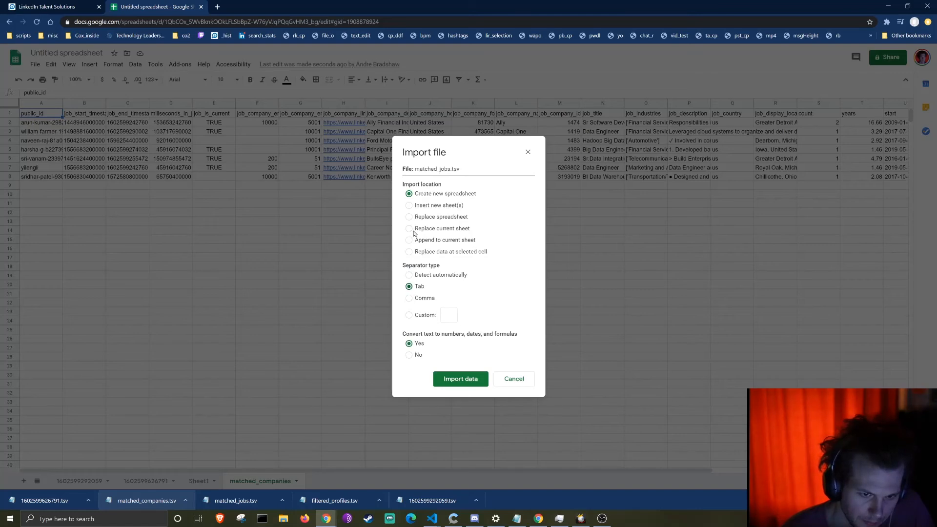
left_click(423, 207)
left_click(454, 382)
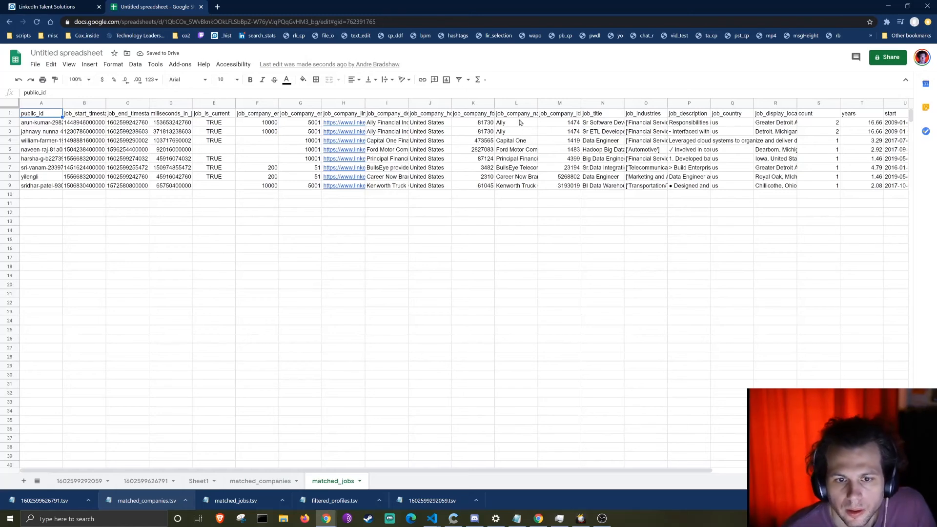
Step: Inspect matched_jobs' company name, company id, description and LinkedIn link columns
left_click_drag(520, 122, 531, 189)
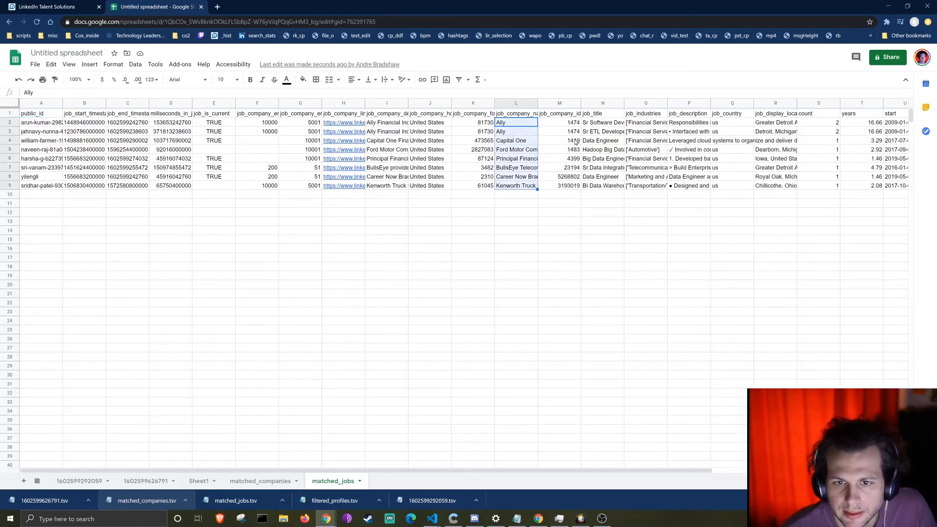
left_click_drag(571, 124, 568, 168)
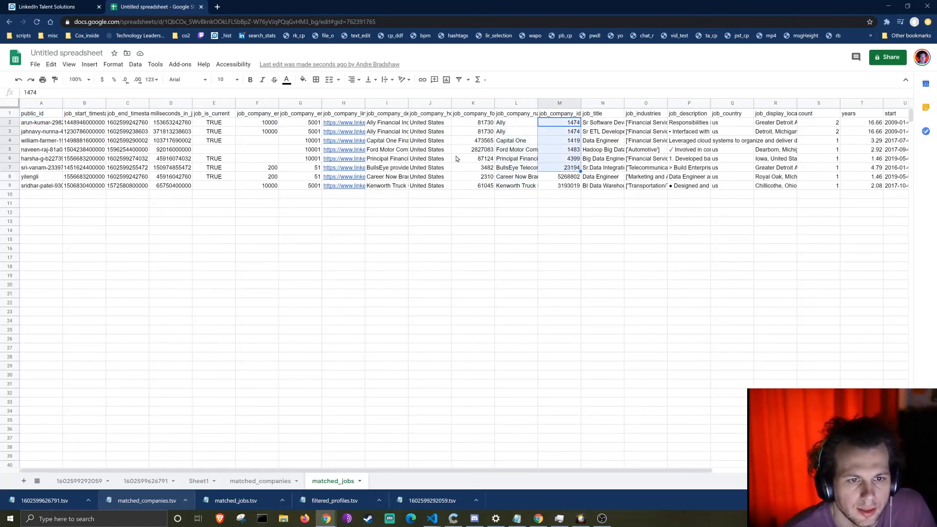
left_click(387, 125)
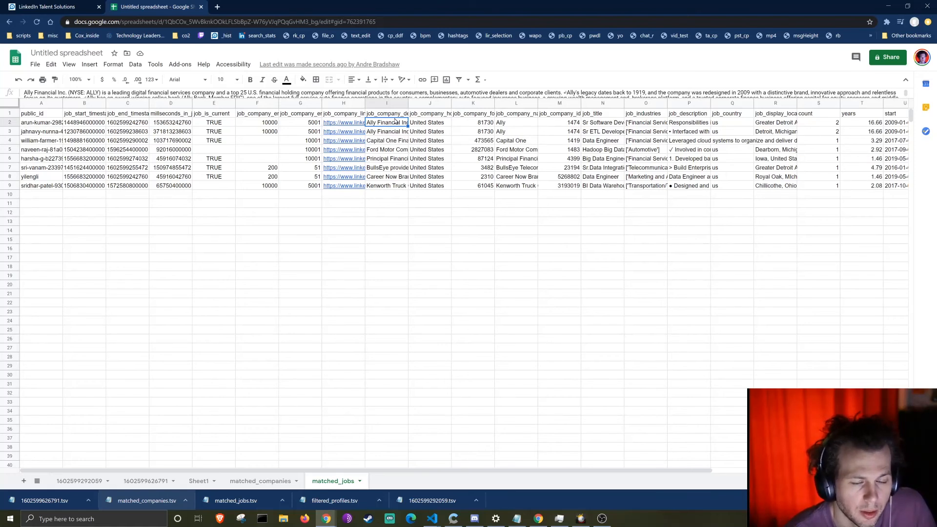
left_click(357, 124)
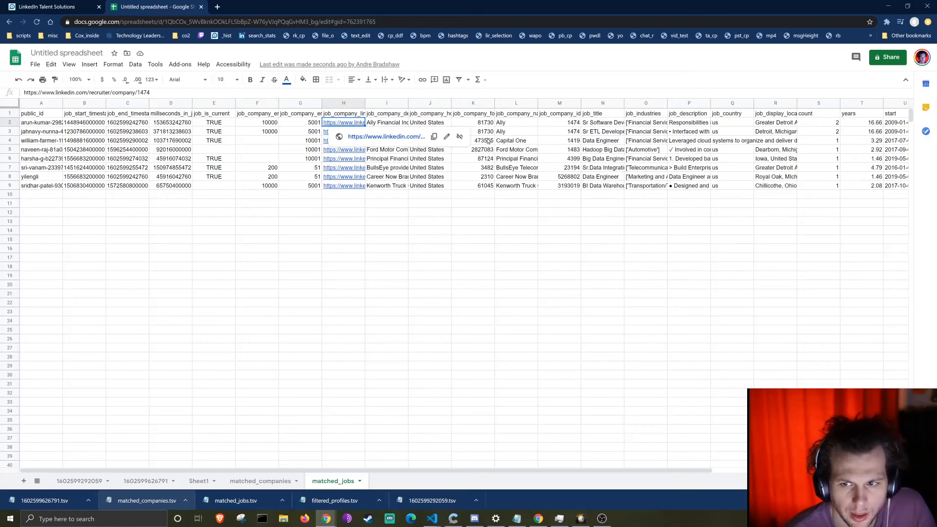
left_click(254, 482)
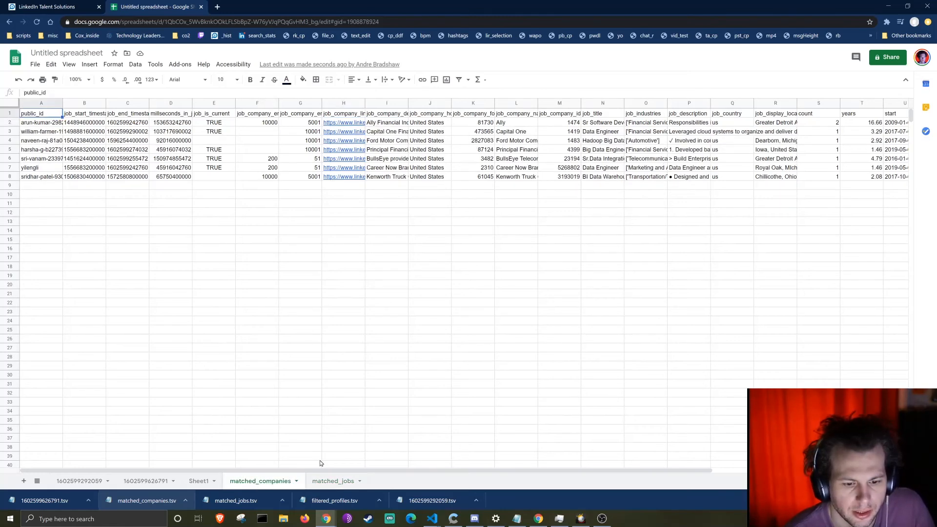
left_click(314, 477)
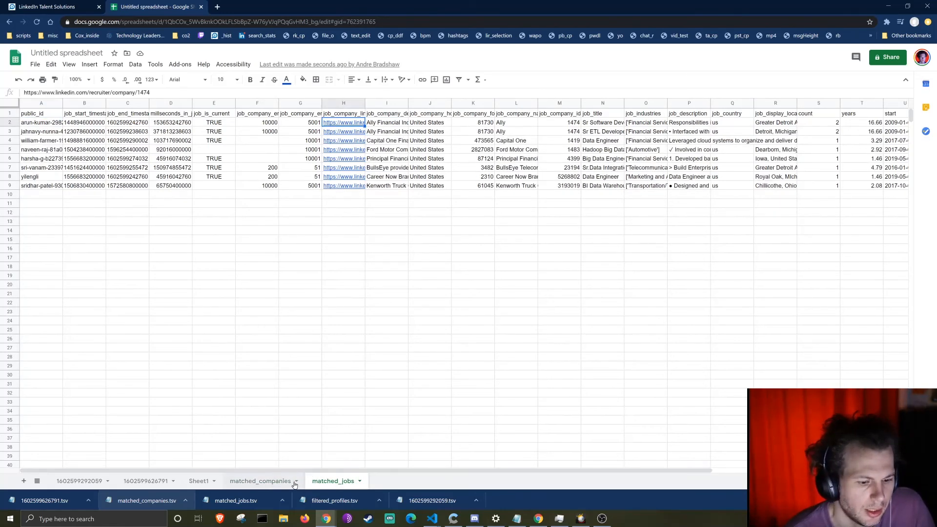
Step: Check matched_companies' count value 2 in S2, then go back to LinkedIn Recruiter
left_click(266, 483)
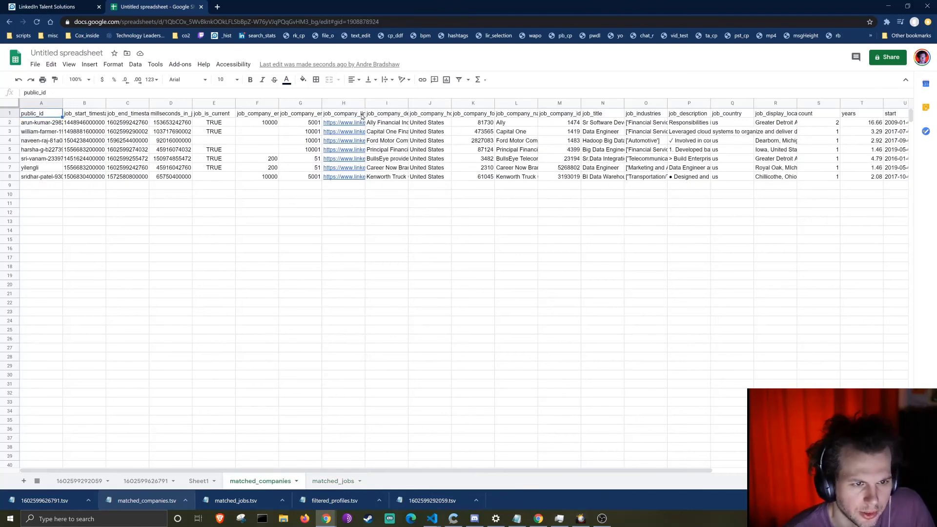
left_click_drag(471, 463, 540, 463)
left_click(739, 125)
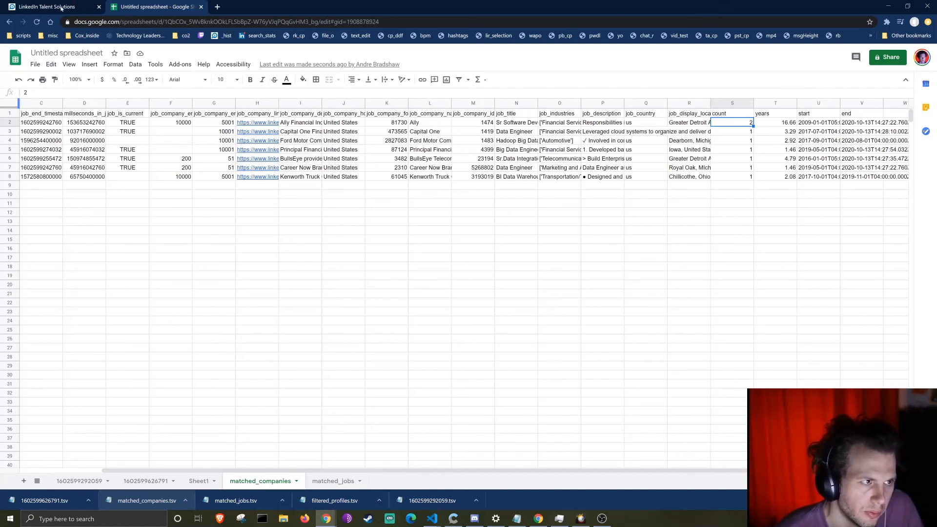
left_click_drag(214, 266, 16, 194)
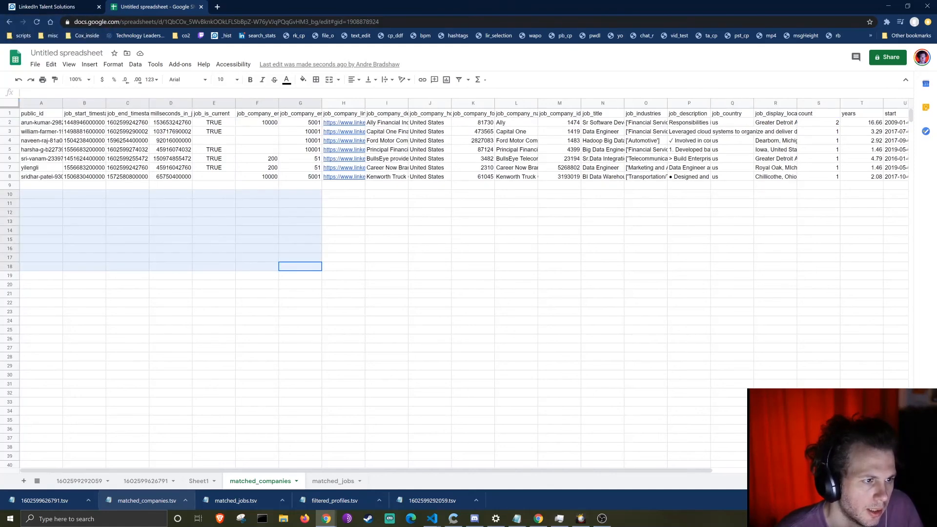
left_click(336, 207)
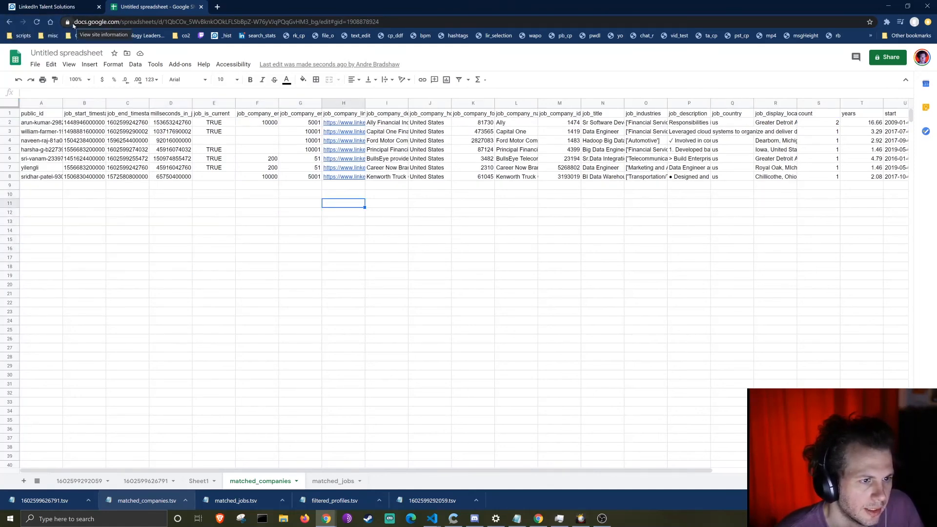
left_click(57, 8)
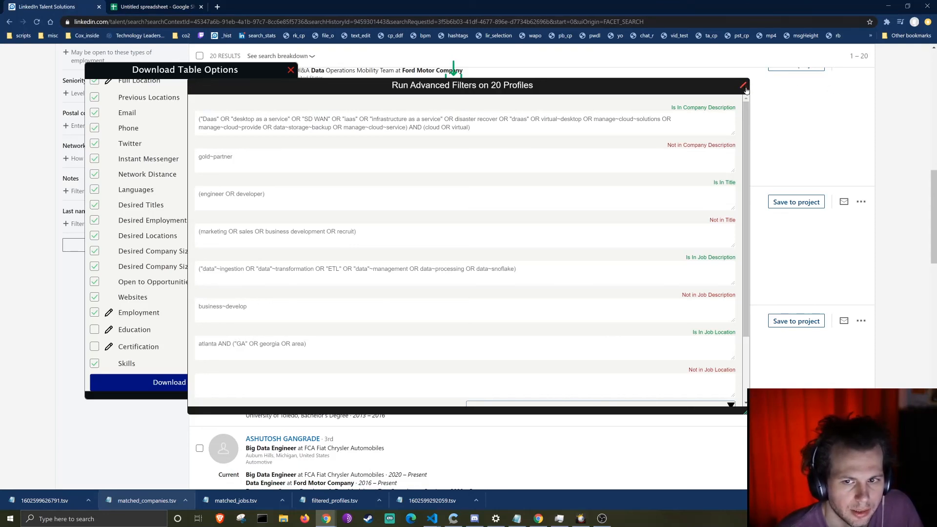
Step: Close the Run Advanced Filters and Download Table Options panels and scroll the 20 results to the top
left_click_drag(746, 90, 713, 143)
left_click(712, 138)
right_click(715, 142)
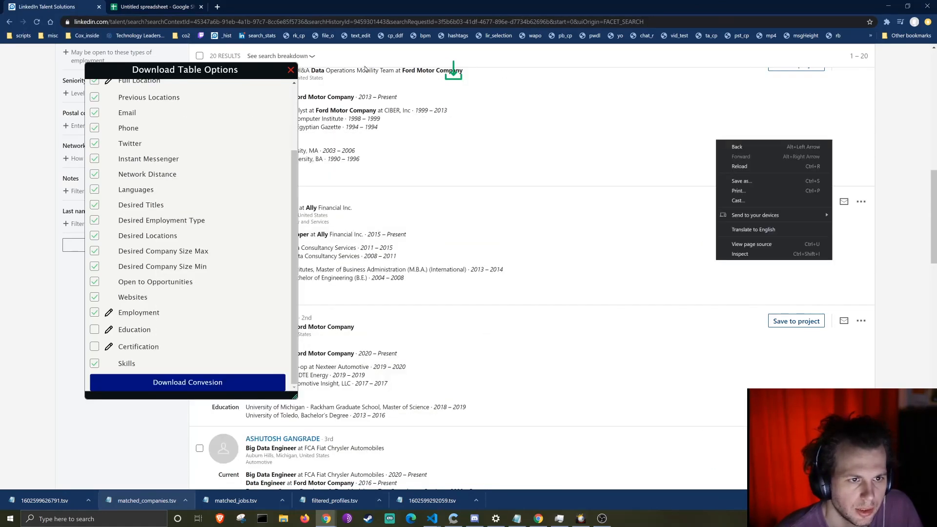
left_click(290, 71)
scroll(342, 147, "up", 10)
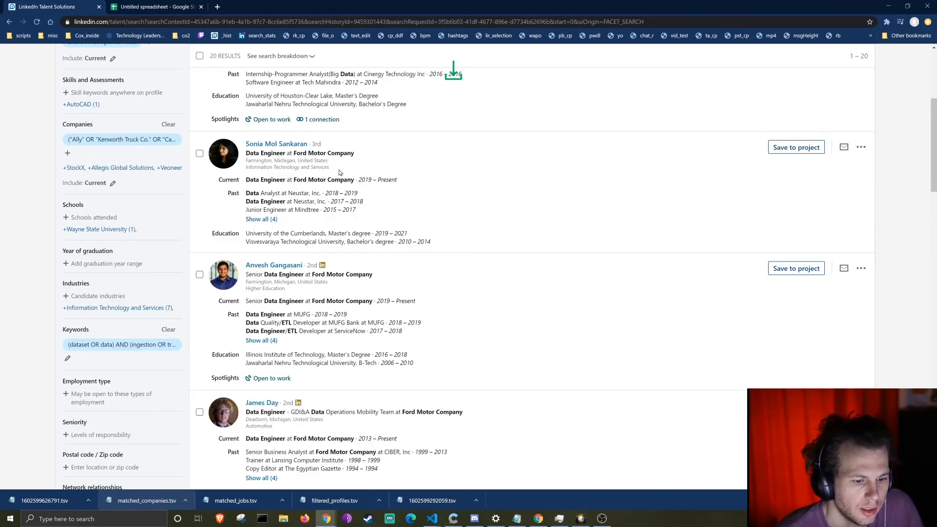